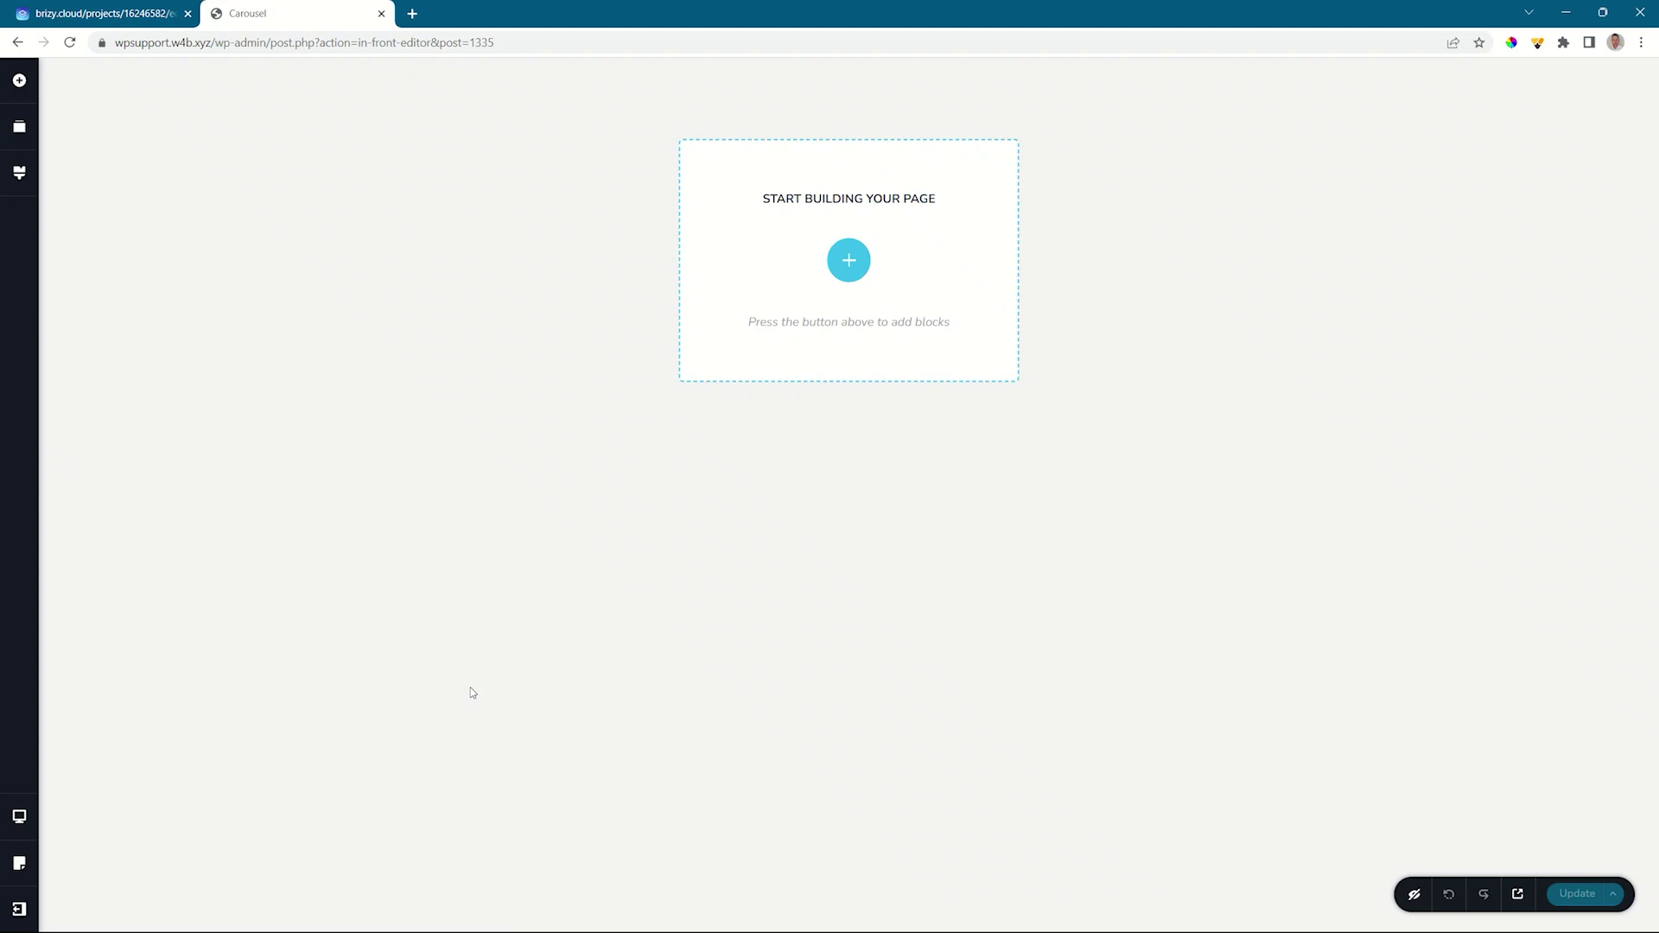
# Step: Create a blank 'Create your own' block and drop a Gallery element with two placeholder images into it
pyautogui.click(849, 260)
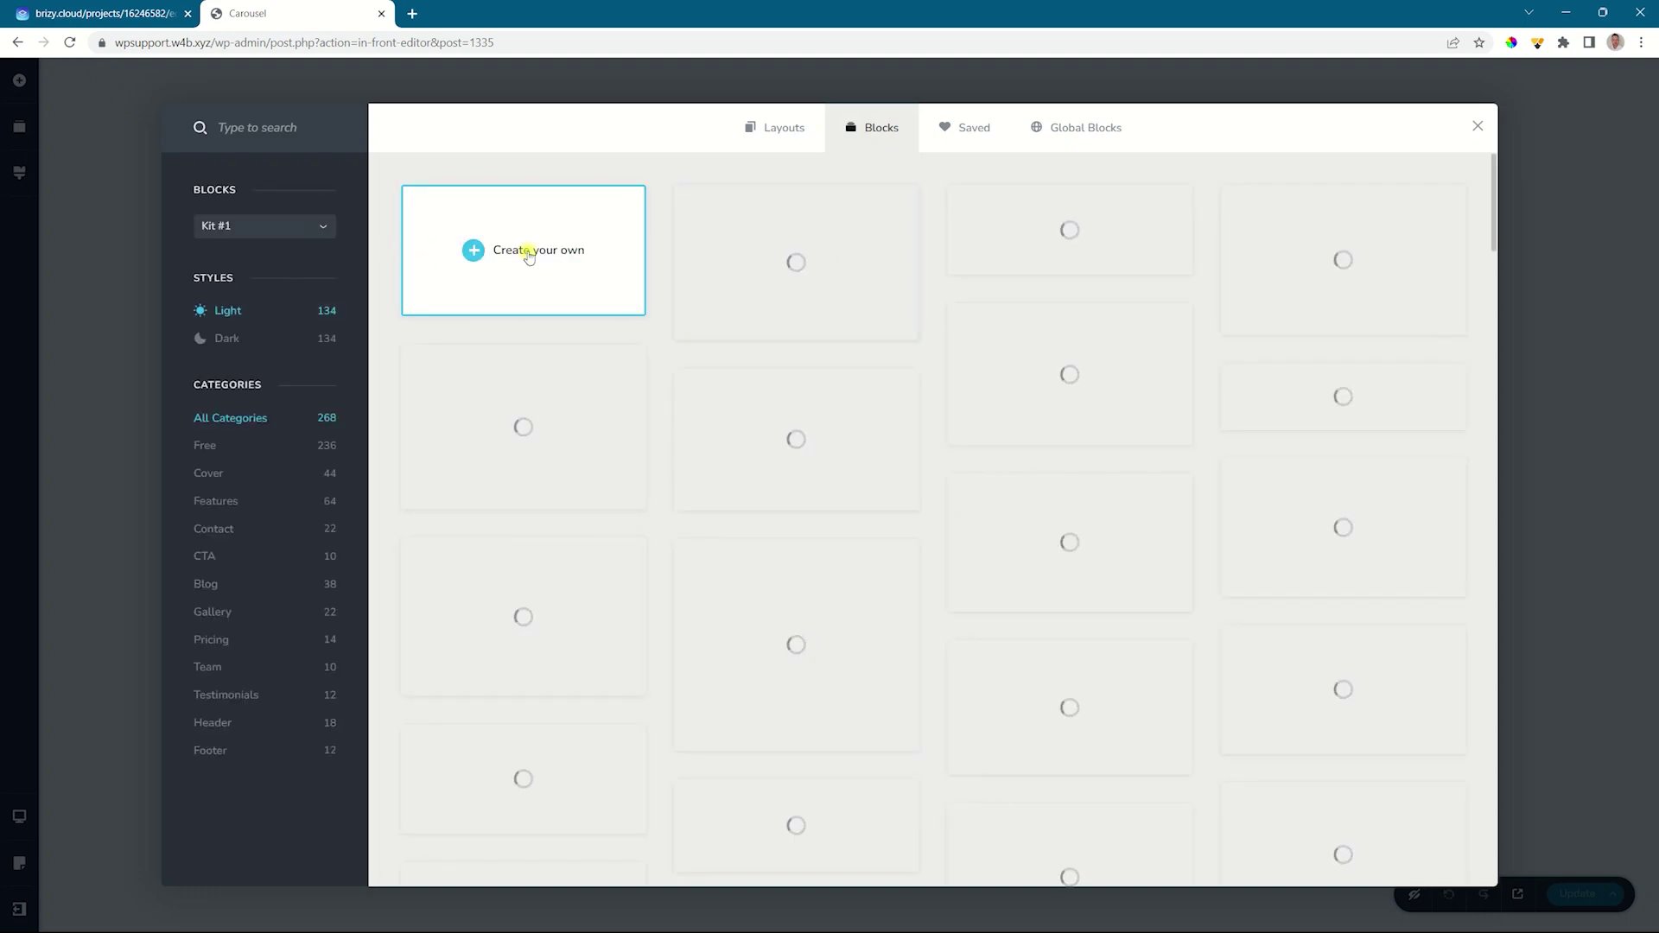
pyautogui.click(529, 257)
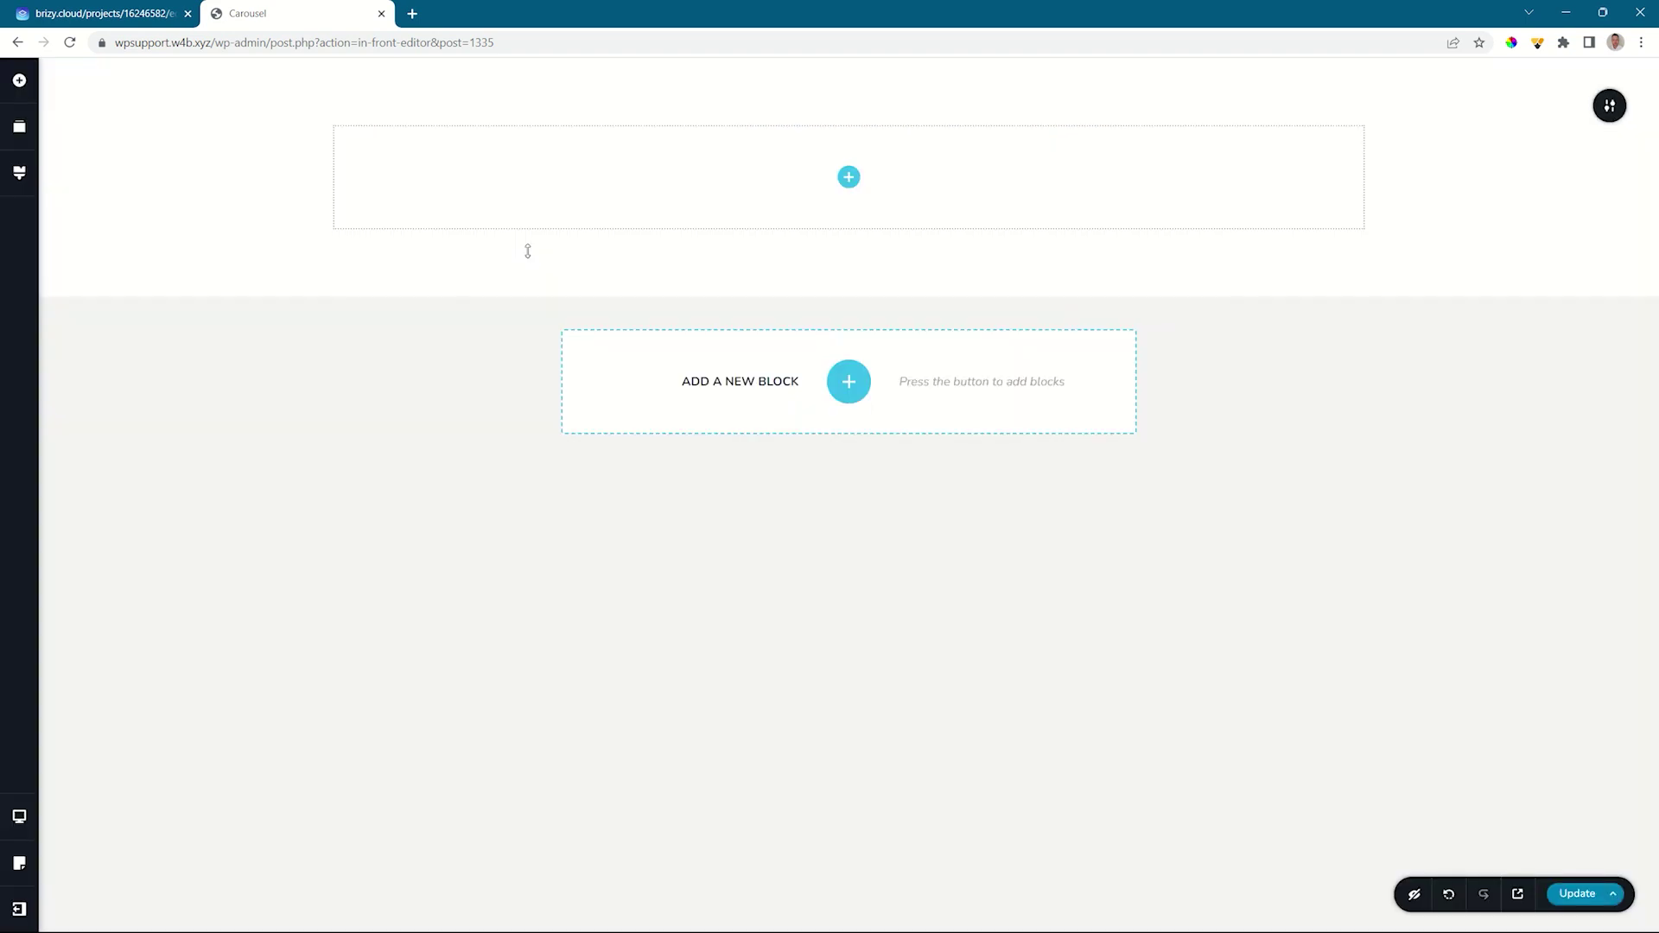
pyautogui.click(19, 80)
pyautogui.moveTo(96, 610); pyautogui.dragTo(856, 171)
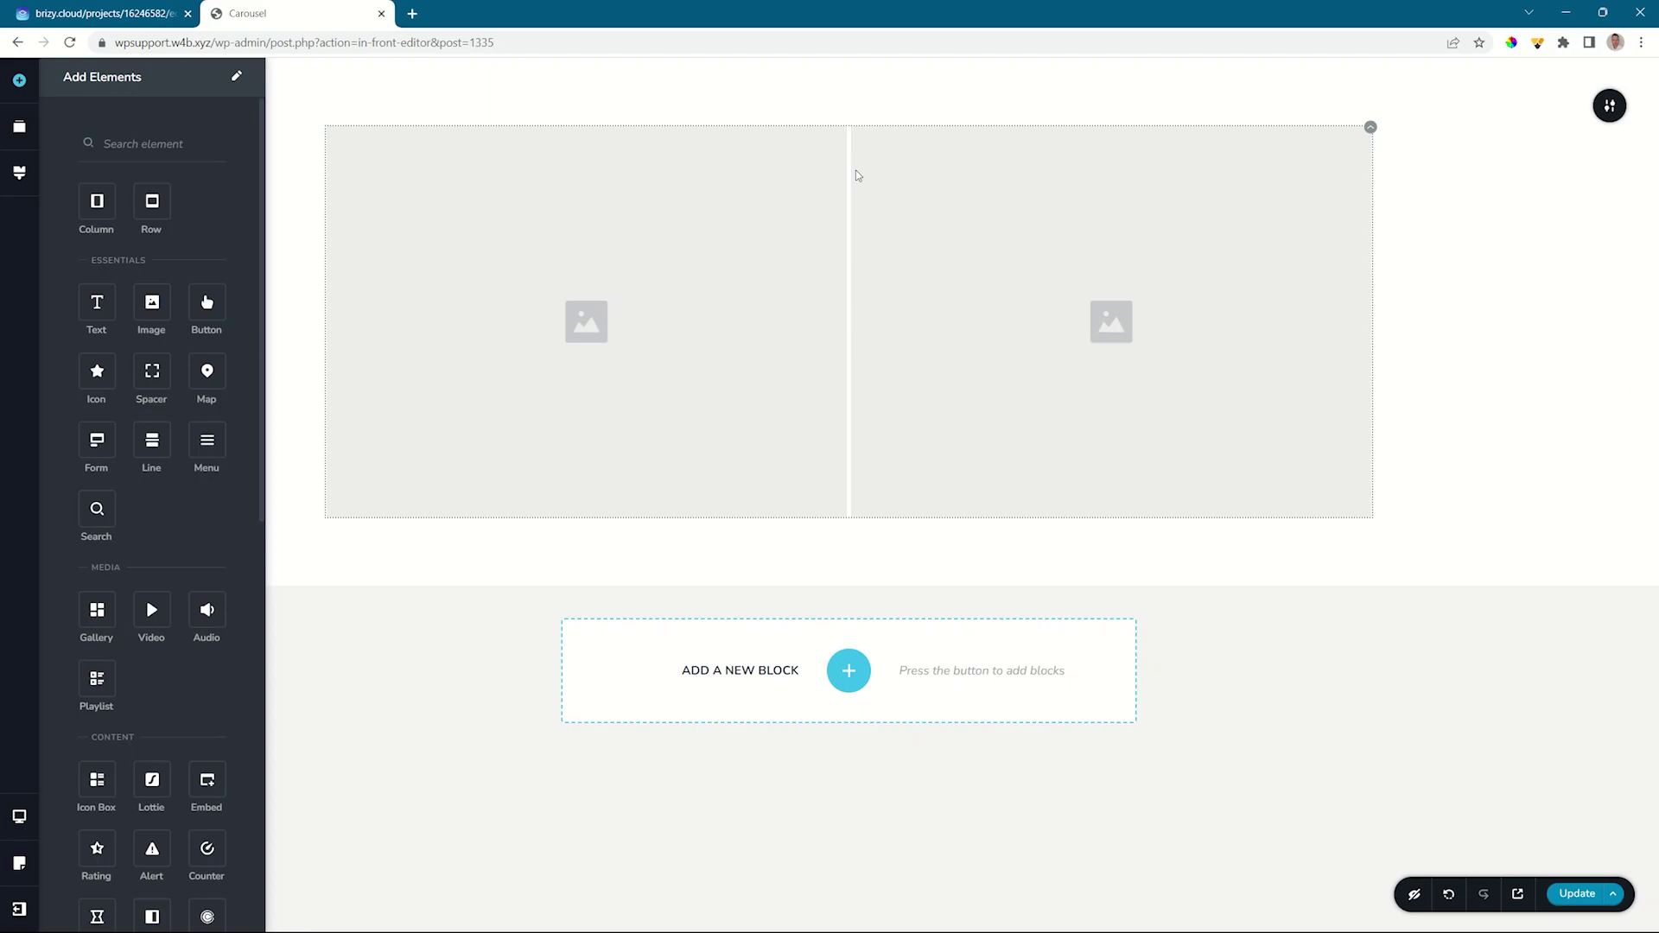
pyautogui.click(1370, 130)
# Step: Bring up the gallery's Images picker on its Upload Files tab
pyautogui.click(1301, 168)
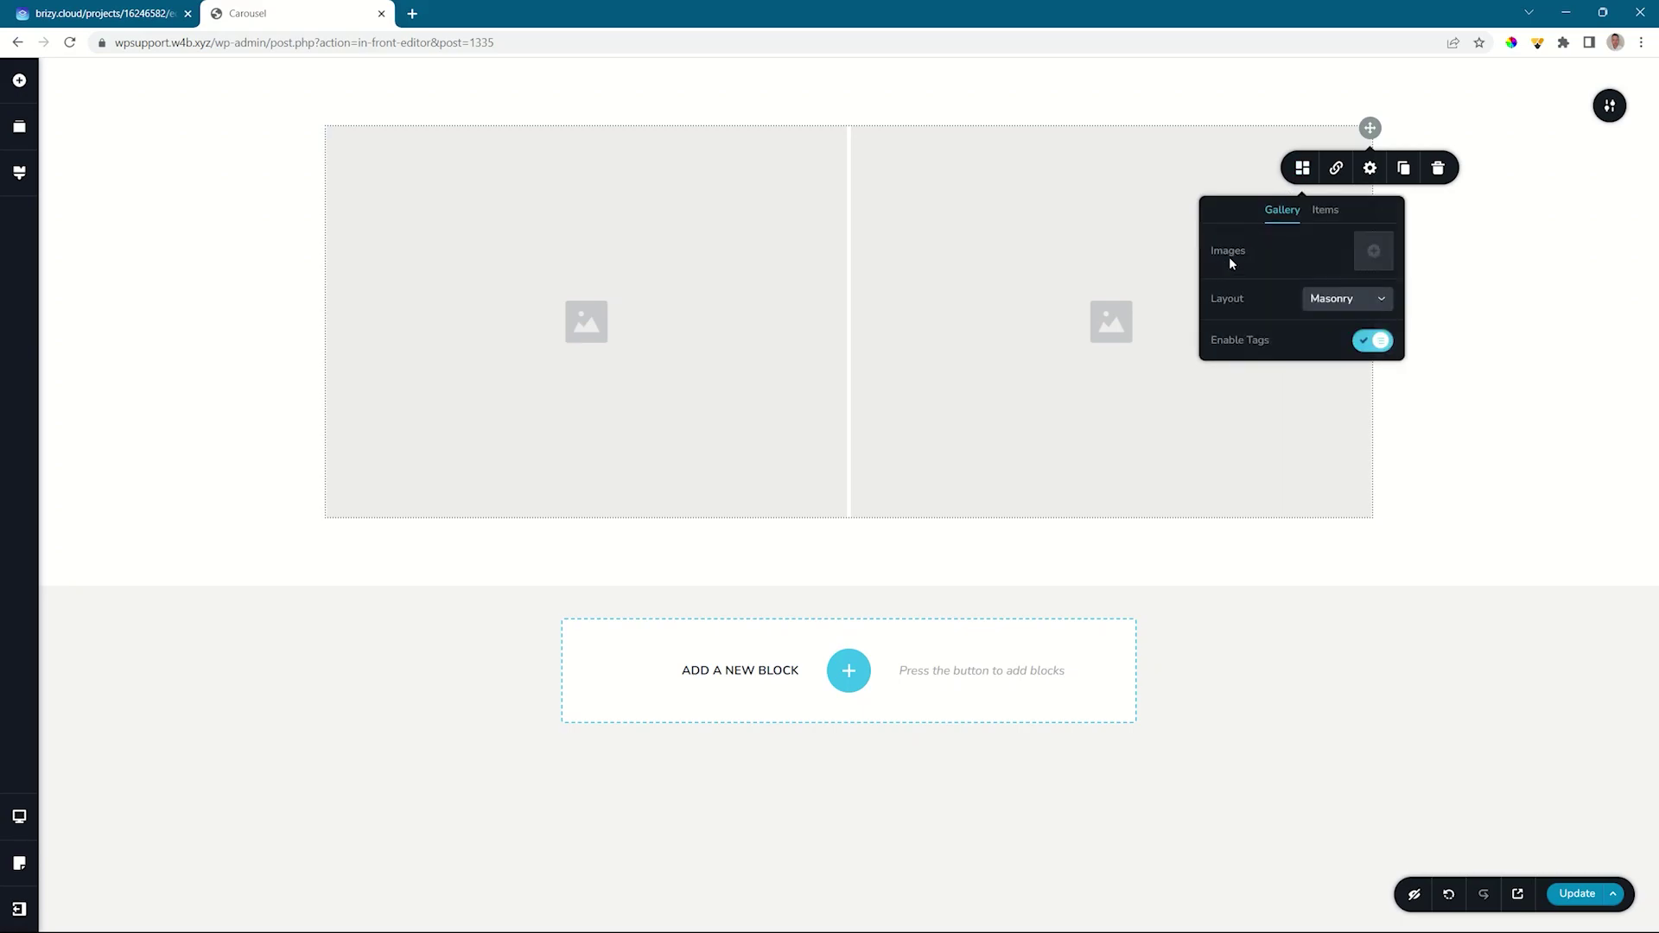
pyautogui.click(1372, 253)
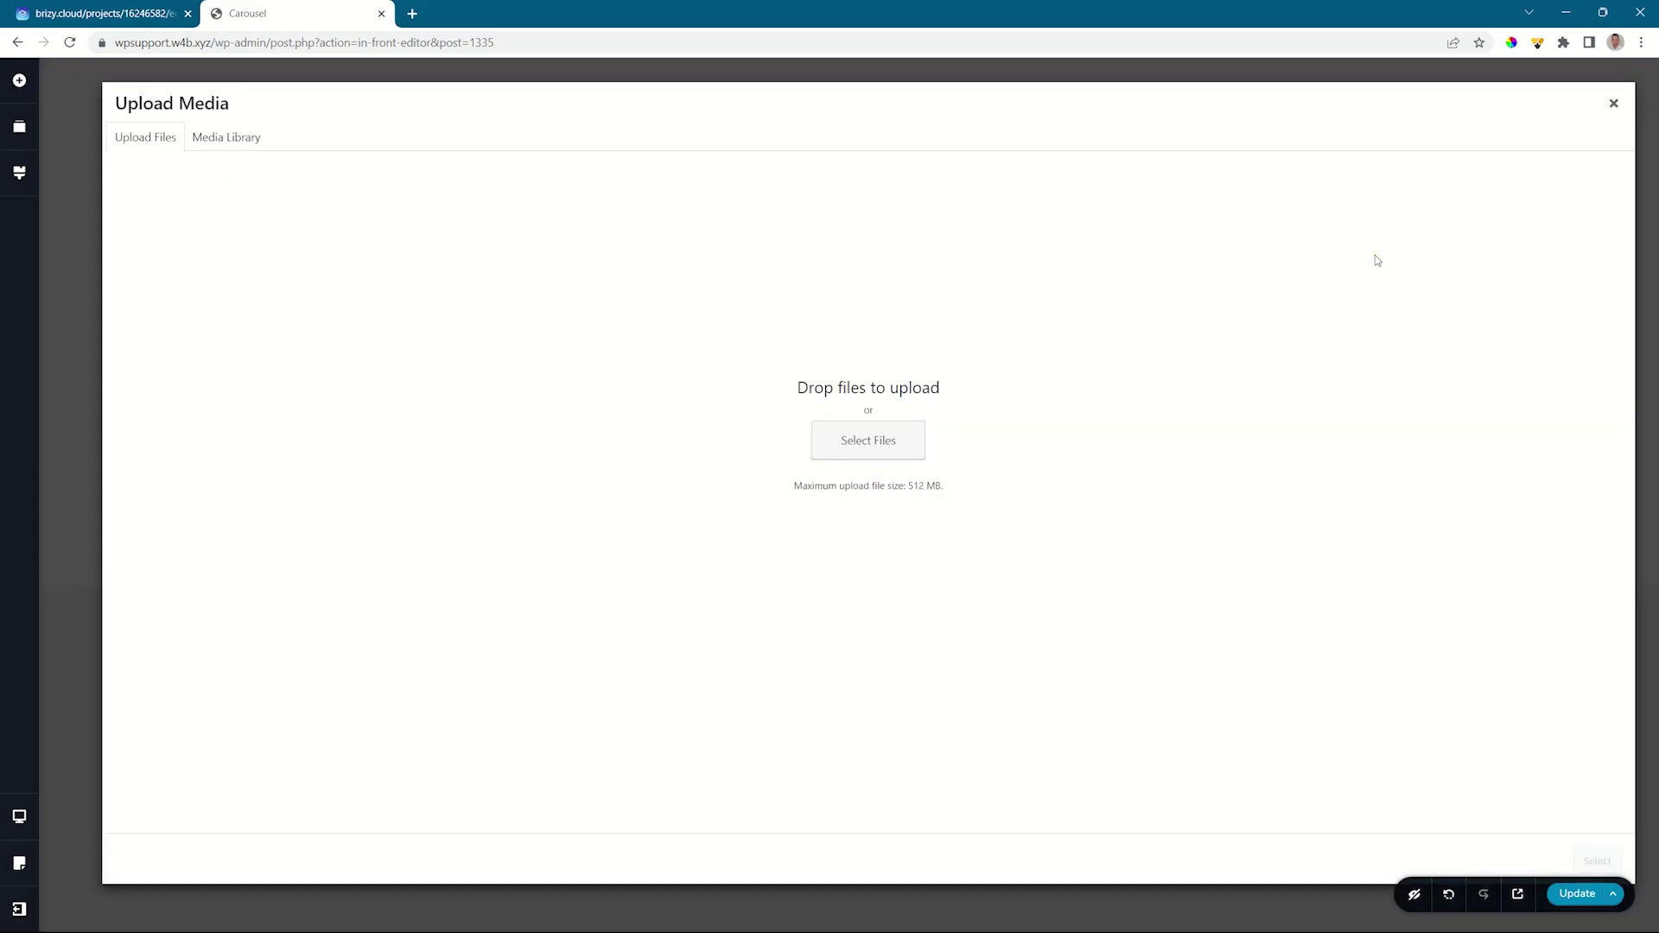
pyautogui.click(202, 141)
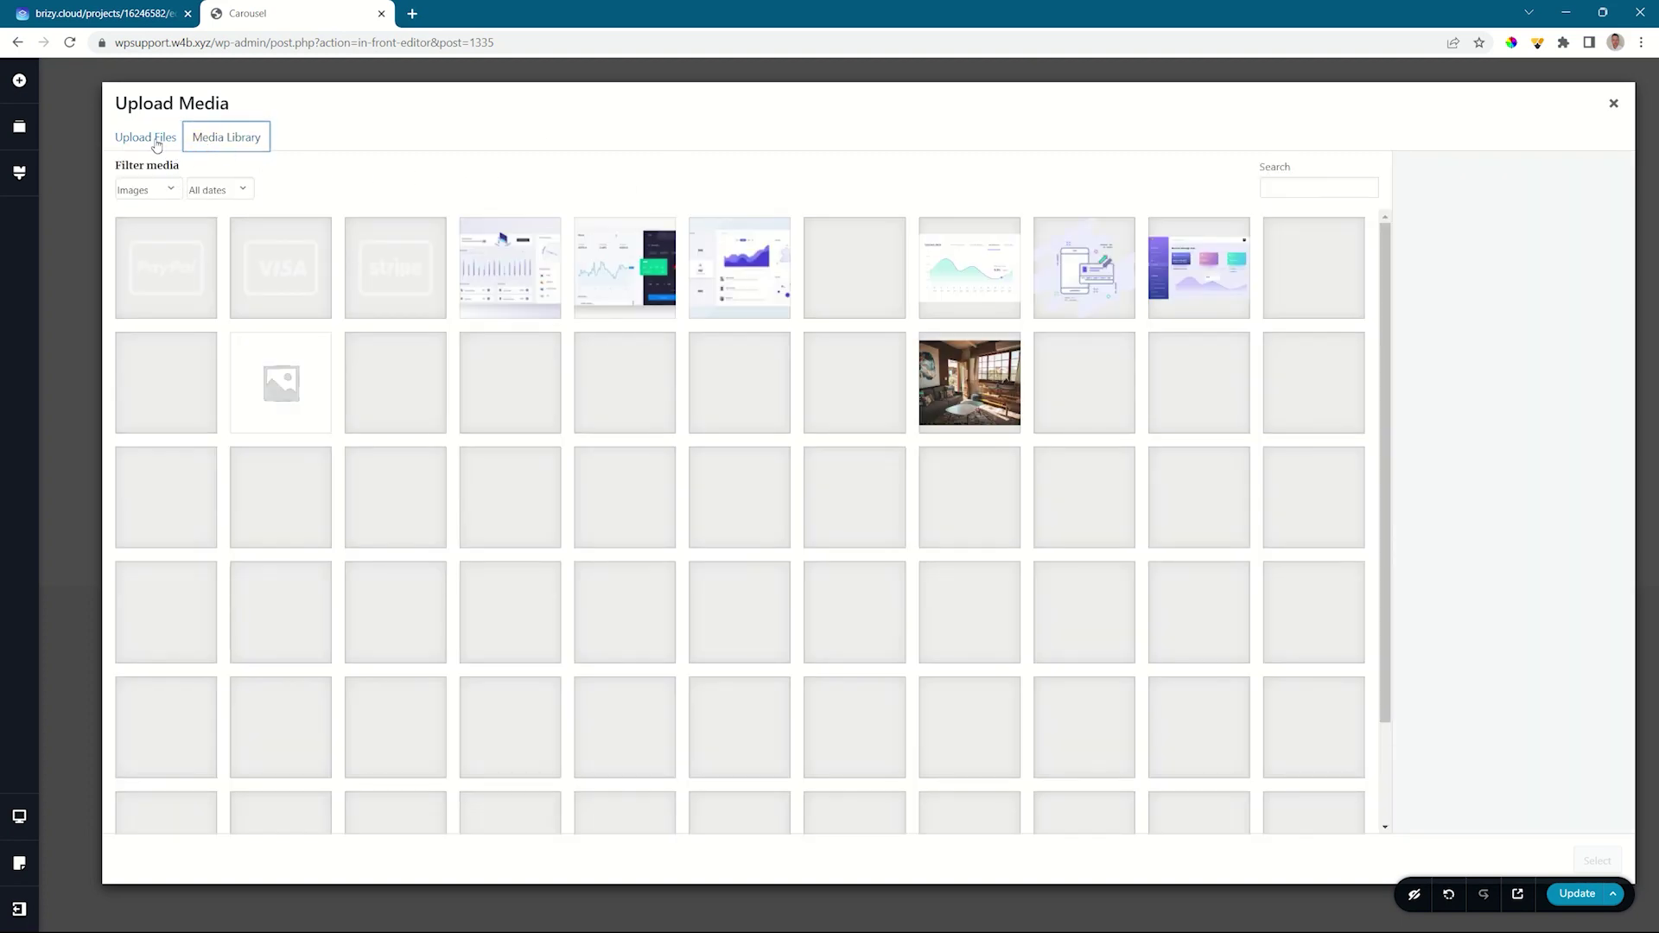
pyautogui.click(156, 145)
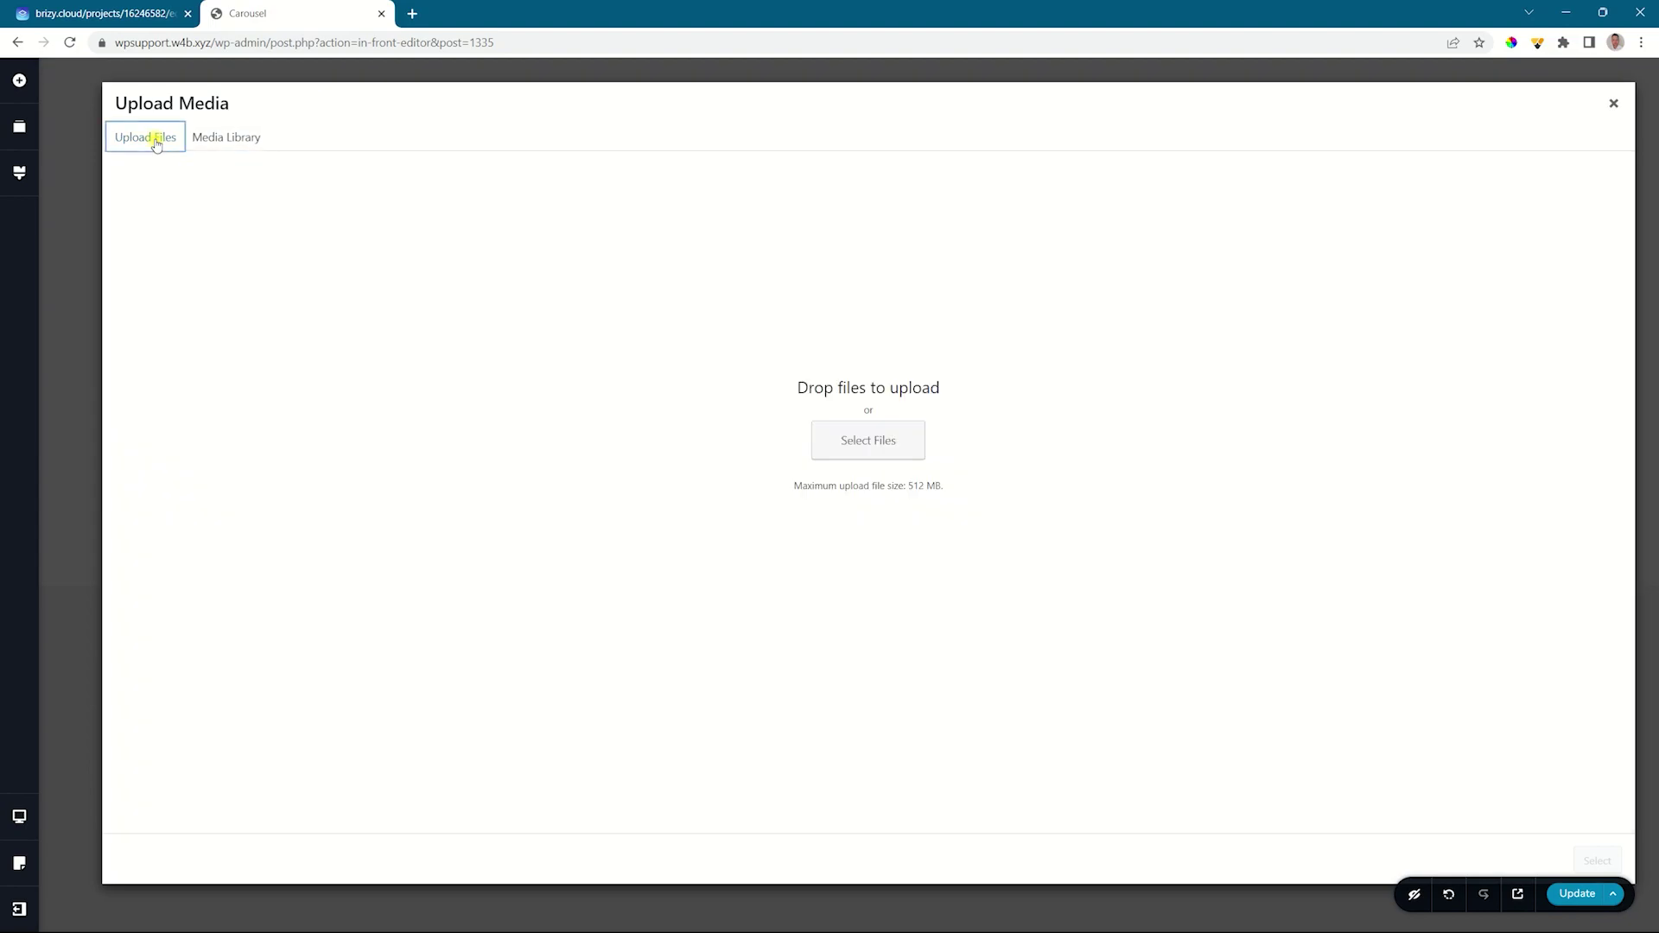
# Step: Upload the nine photos 06 _ Hero Video through 07 _ Gallery 8 from the Photo Model School folder
pyautogui.hotkey('alt', 'Tab')
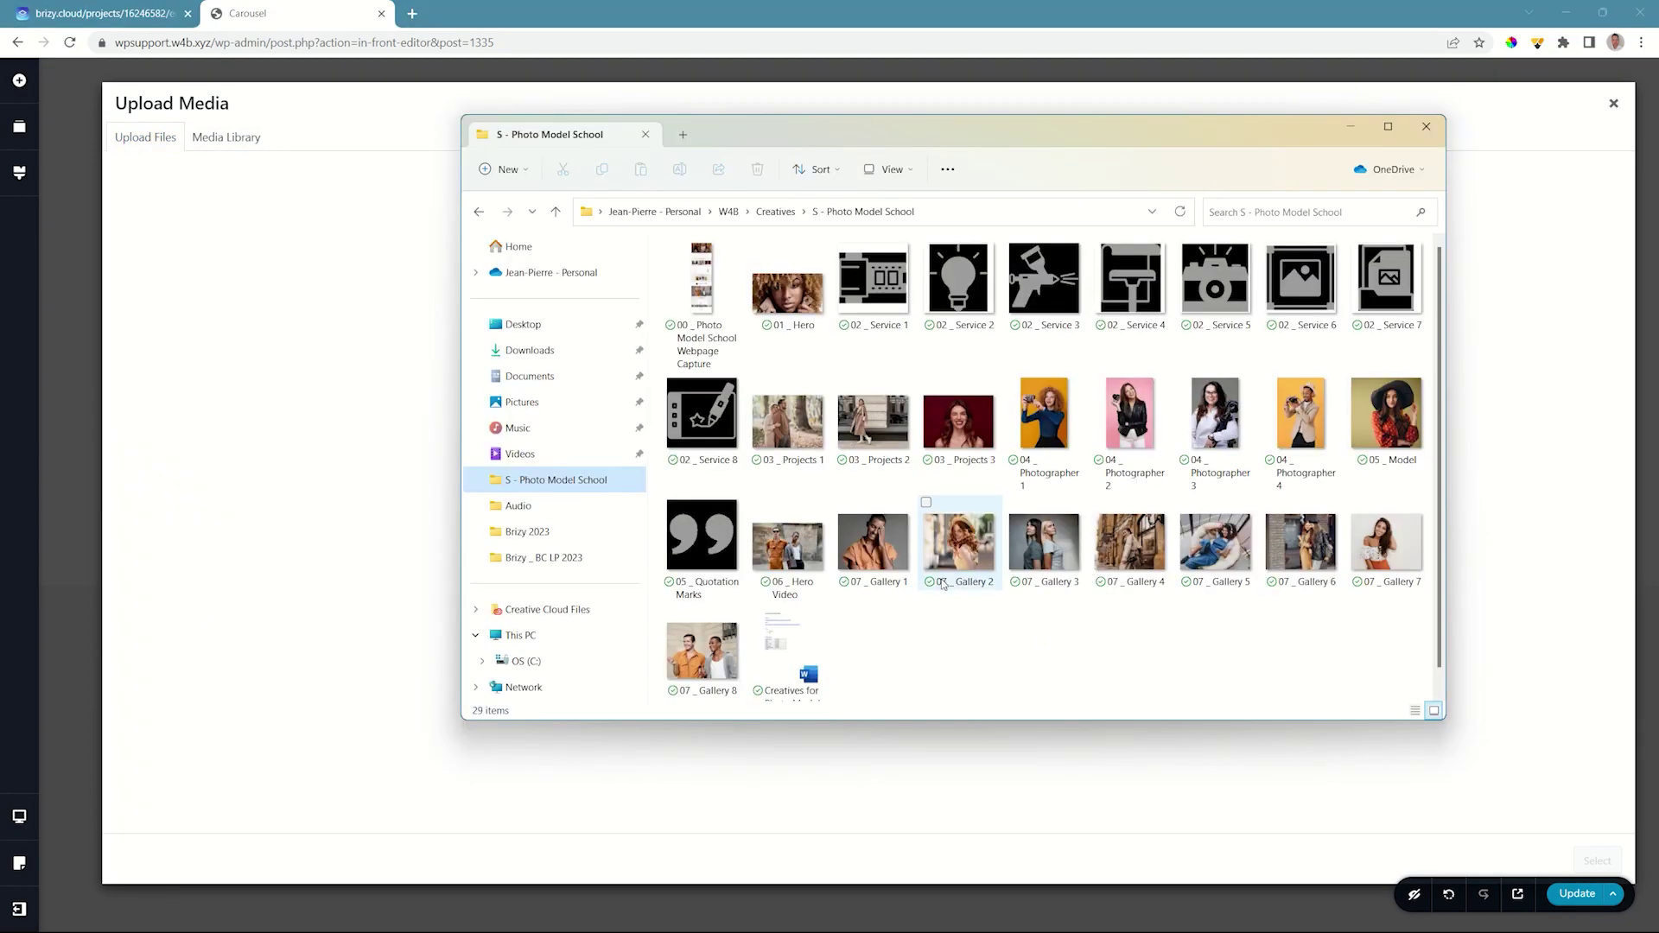
pyautogui.click(799, 558)
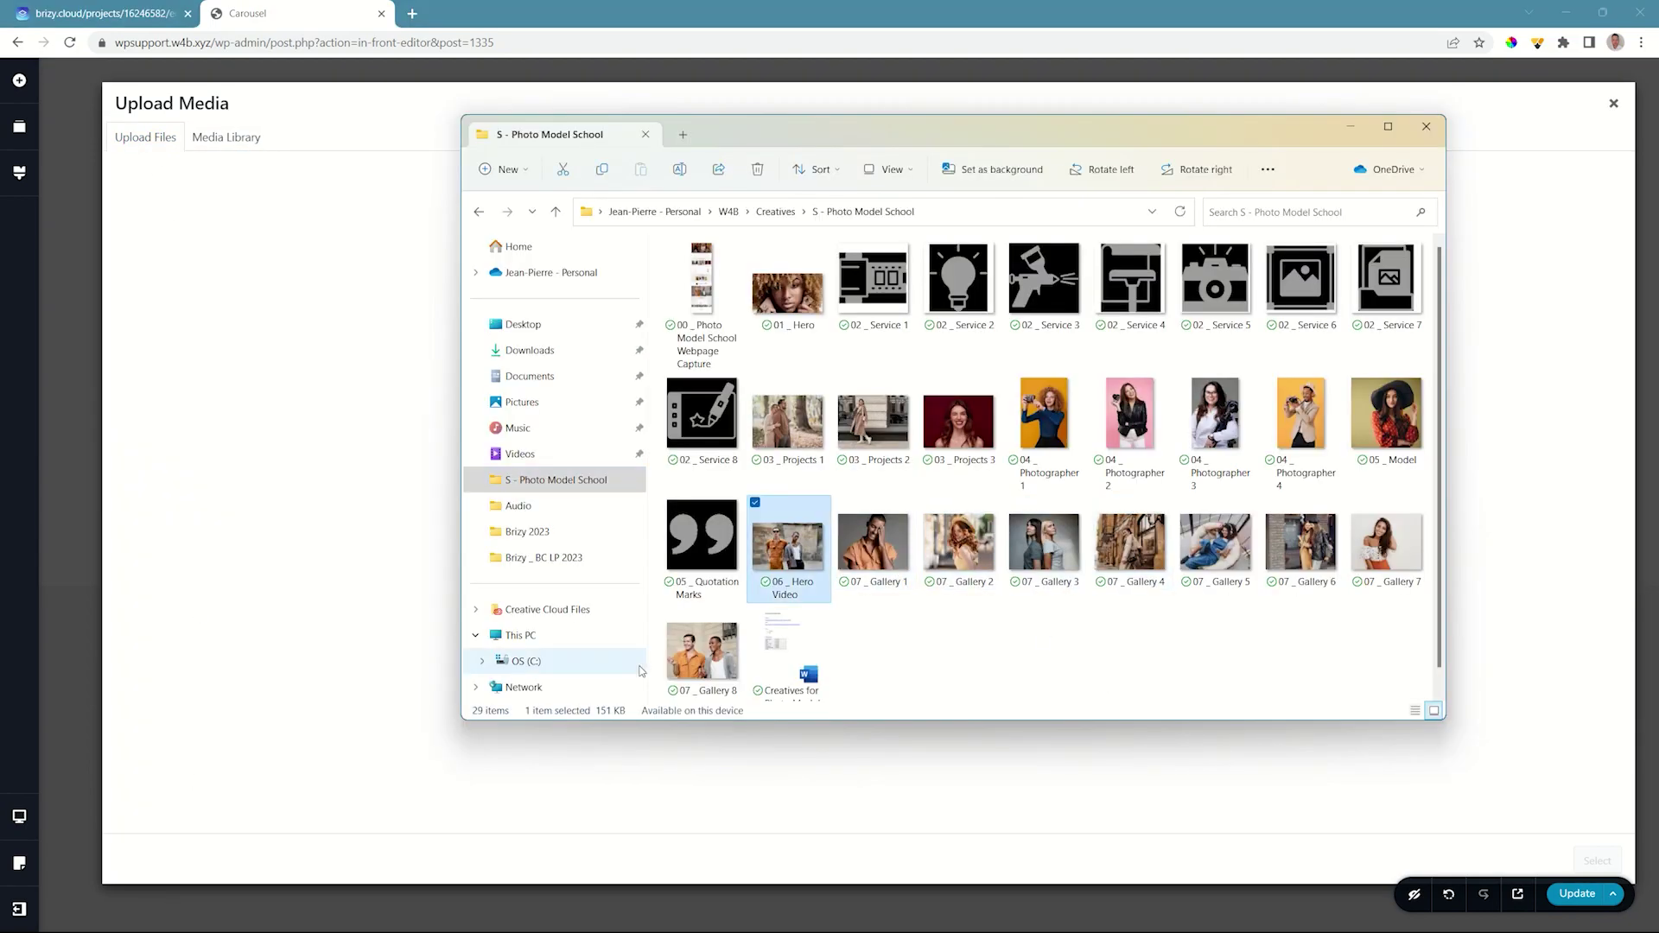
pyautogui.keyDown('shift'); pyautogui.click(702, 653); pyautogui.keyUp('shift')
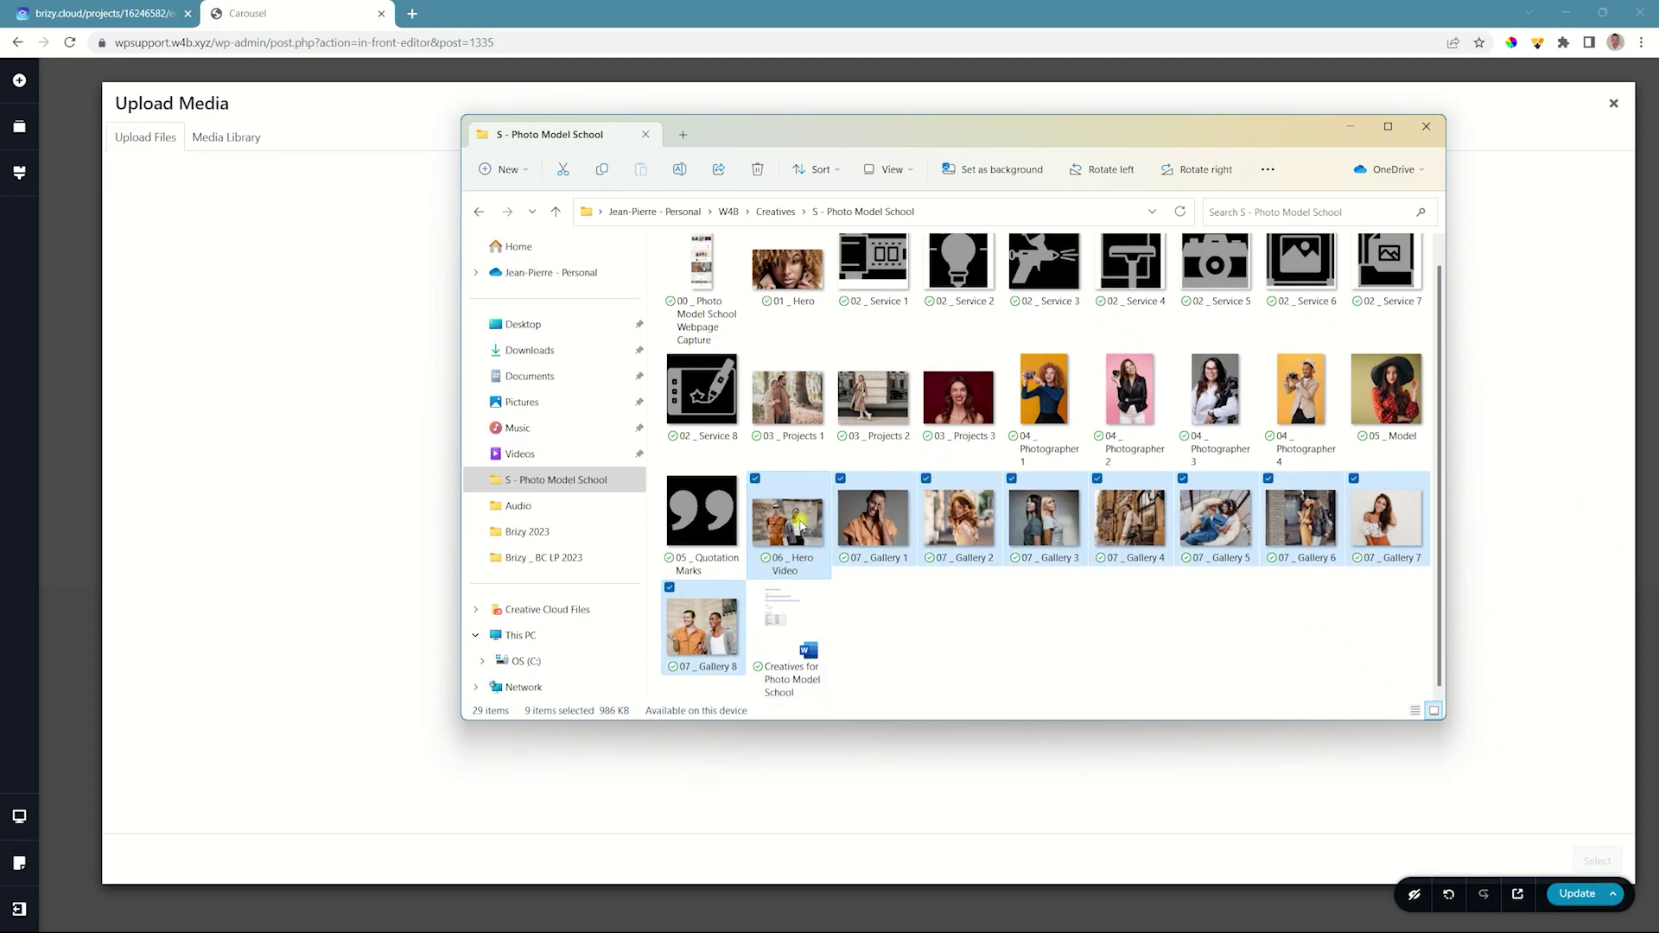
pyautogui.moveTo(702, 639); pyautogui.dragTo(333, 422)
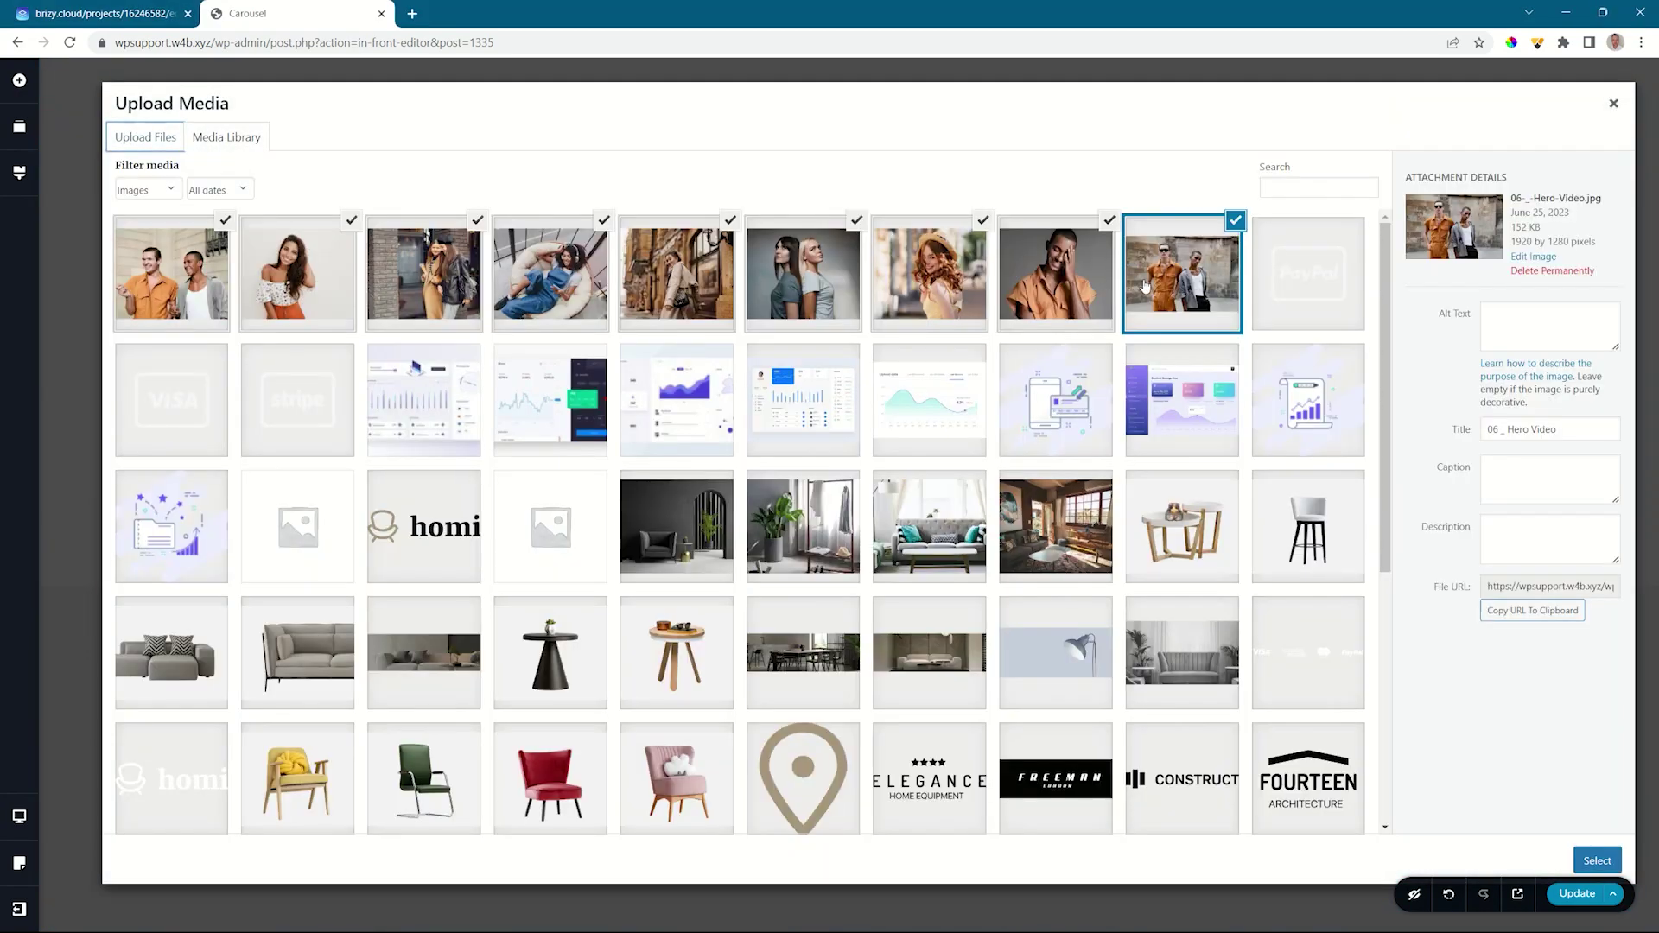
# Step: Leave out 06 _ Hero Video and insert the remaining checked photos into the gallery
pyautogui.click(1237, 221)
pyautogui.click(1593, 862)
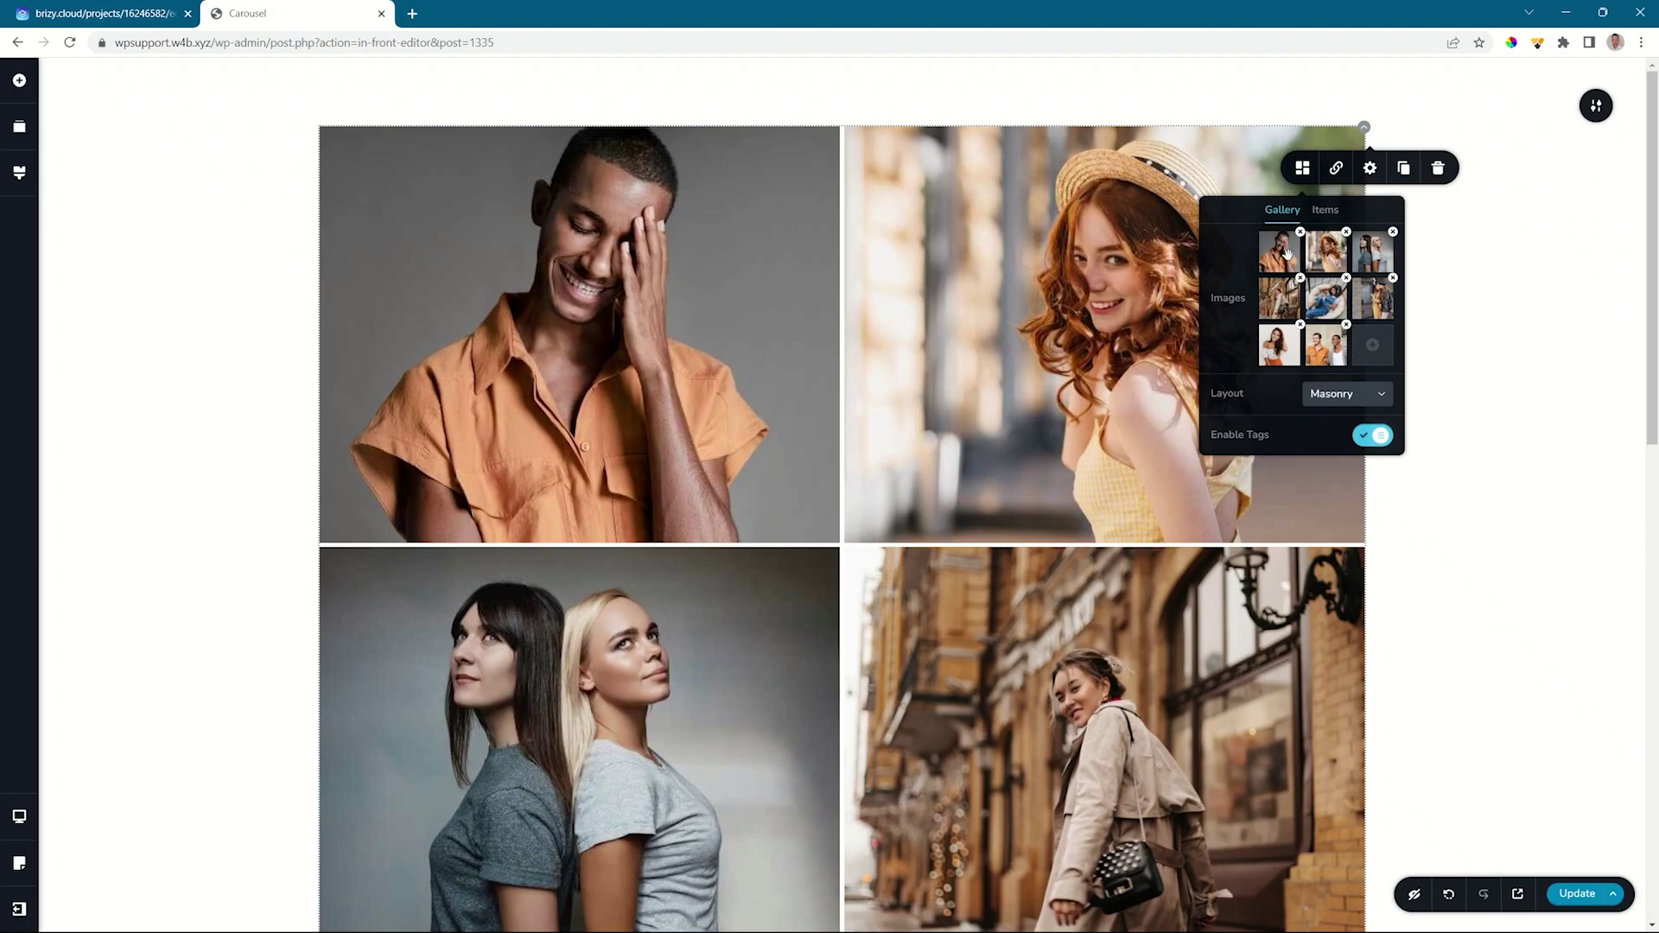
# Step: Reorder the gallery photos with the move arrows and thumbnail dragging so the two-men photo leads
pyautogui.click(692, 275)
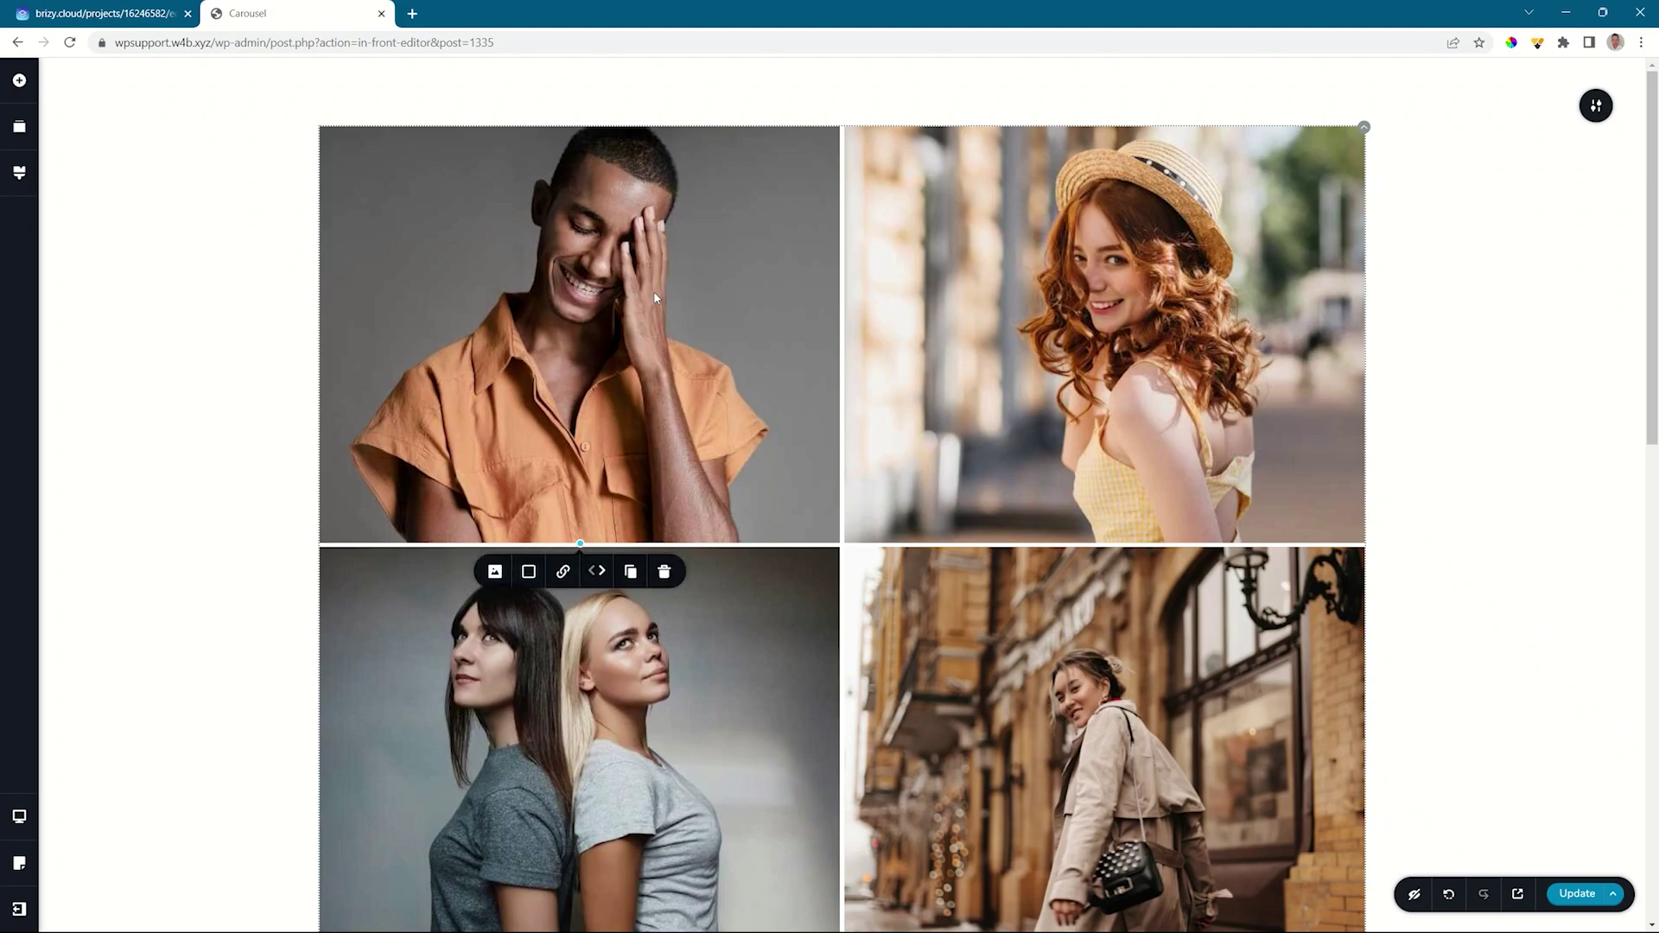
pyautogui.click(603, 571)
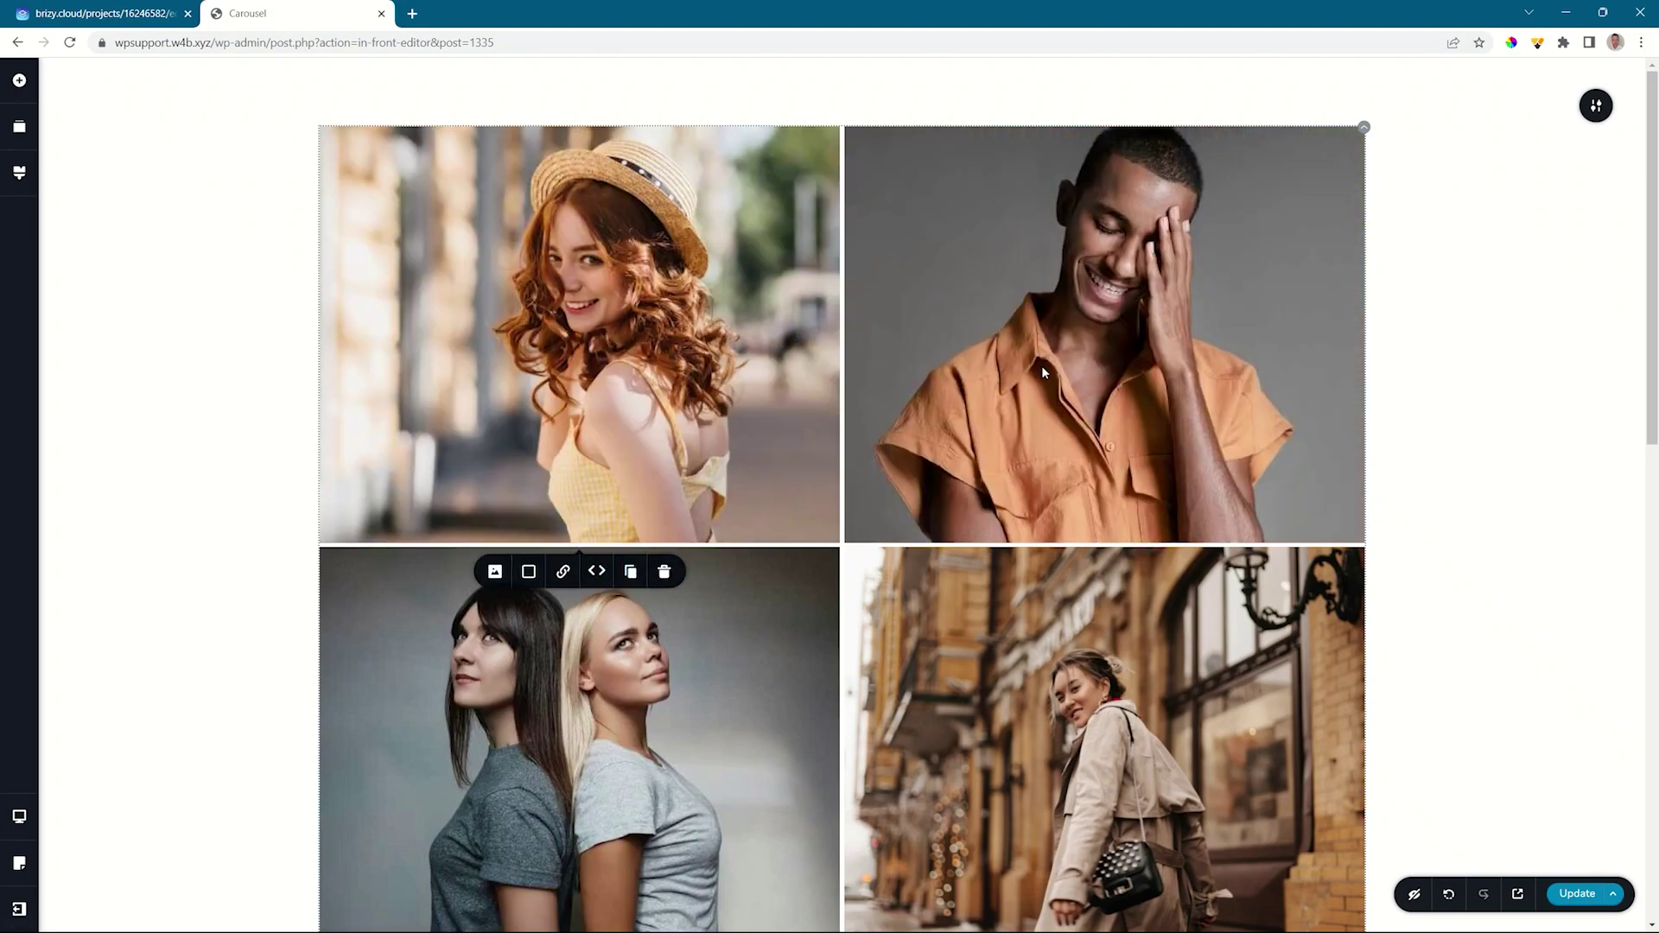
pyautogui.click(591, 571)
pyautogui.click(1364, 128)
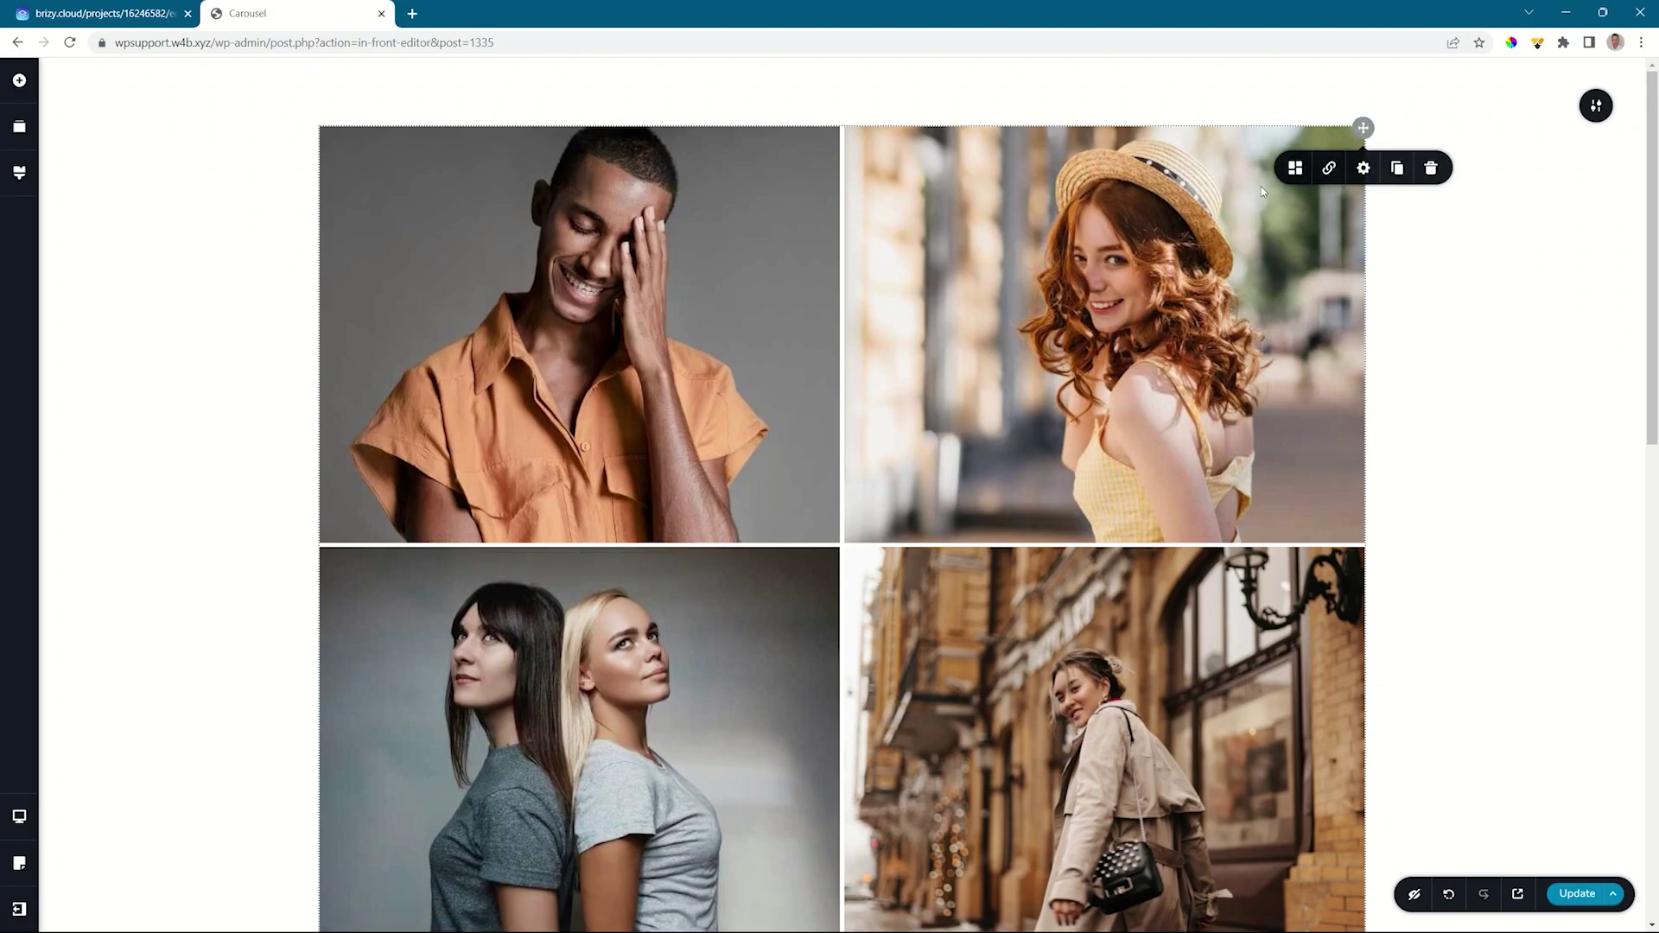
pyautogui.click(1301, 169)
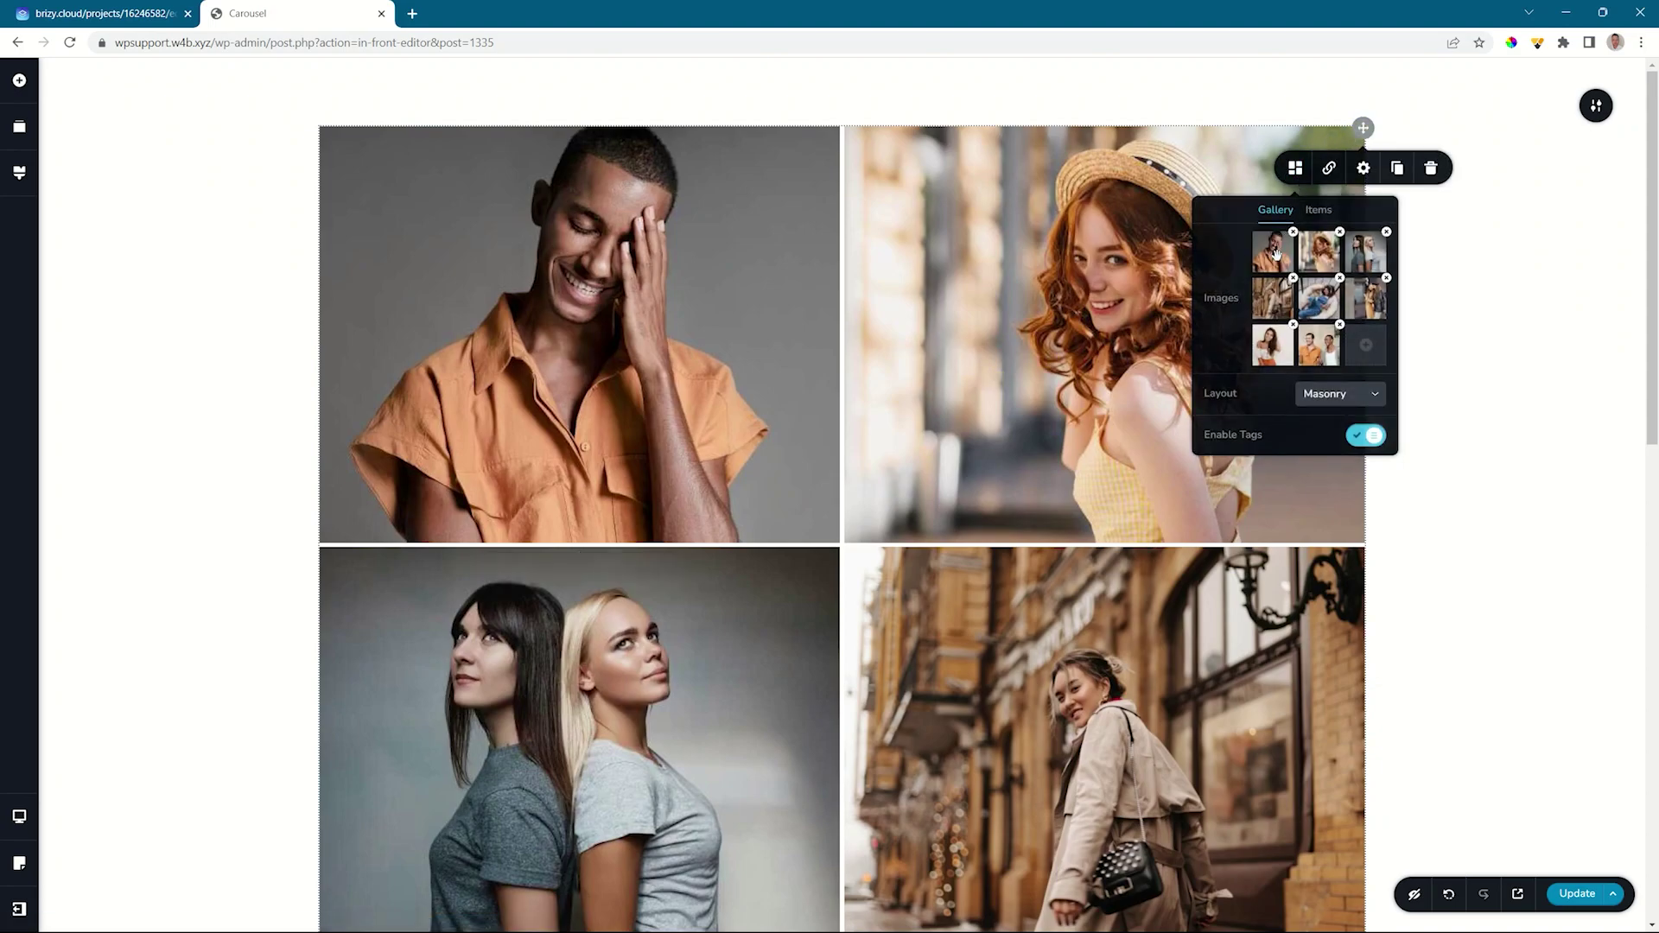
pyautogui.moveTo(1322, 255); pyautogui.dragTo(1284, 257)
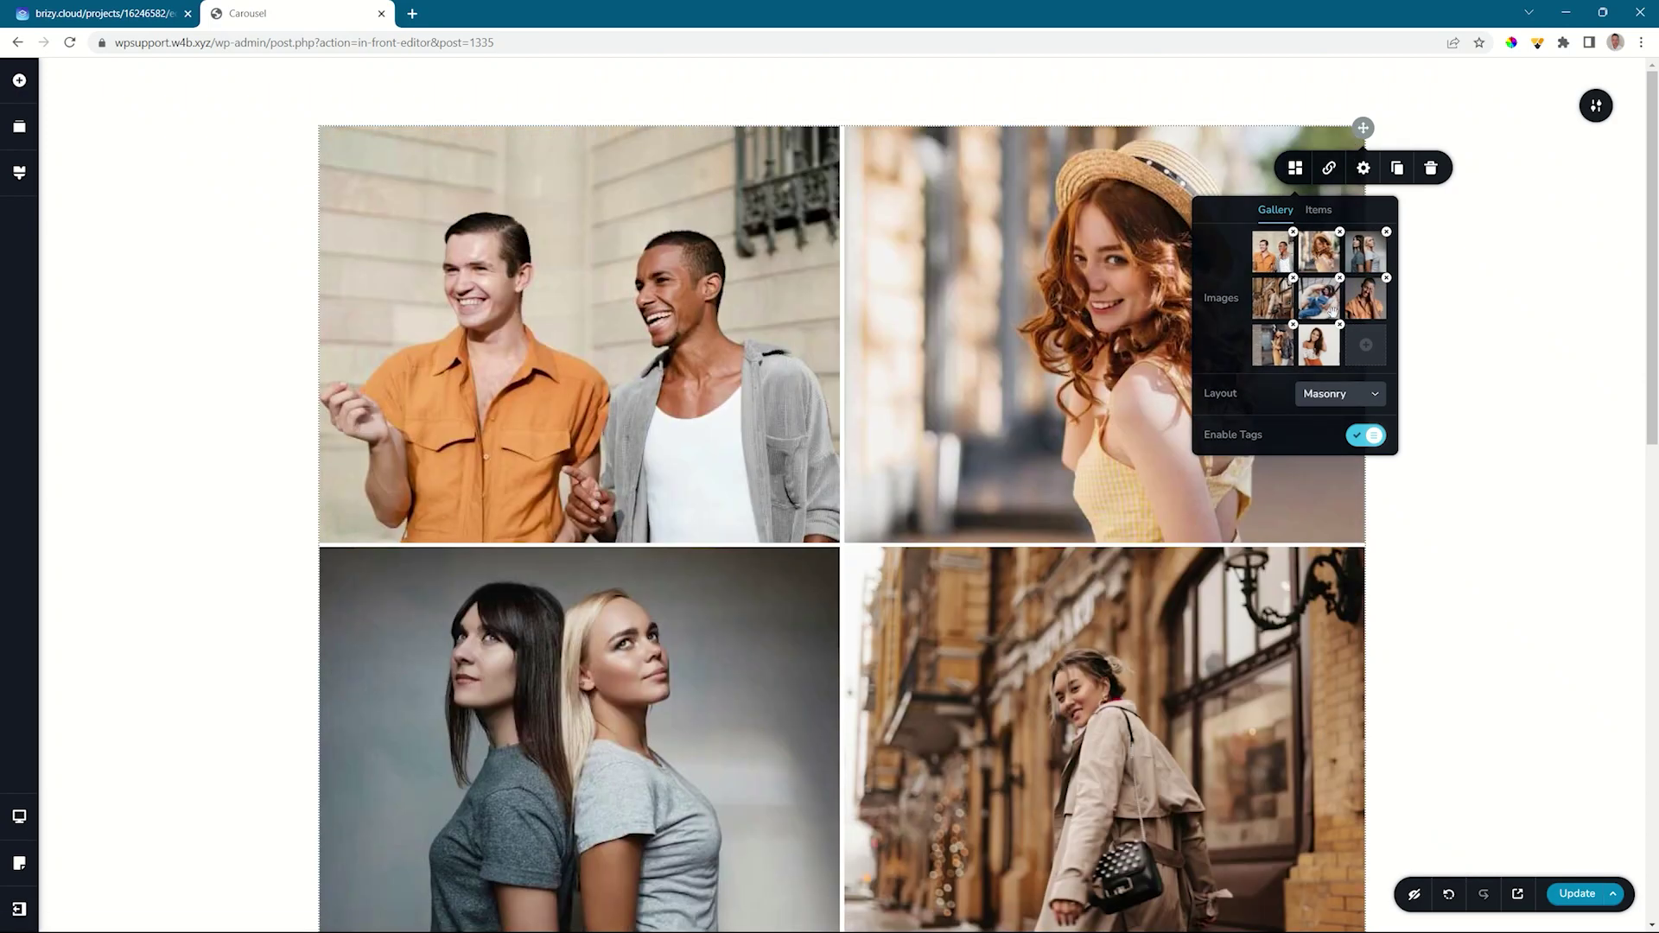
# Step: Remove one photo and pick the woman-in-white-top photo from the Media Library to re-add
pyautogui.click(1340, 327)
pyautogui.click(1327, 339)
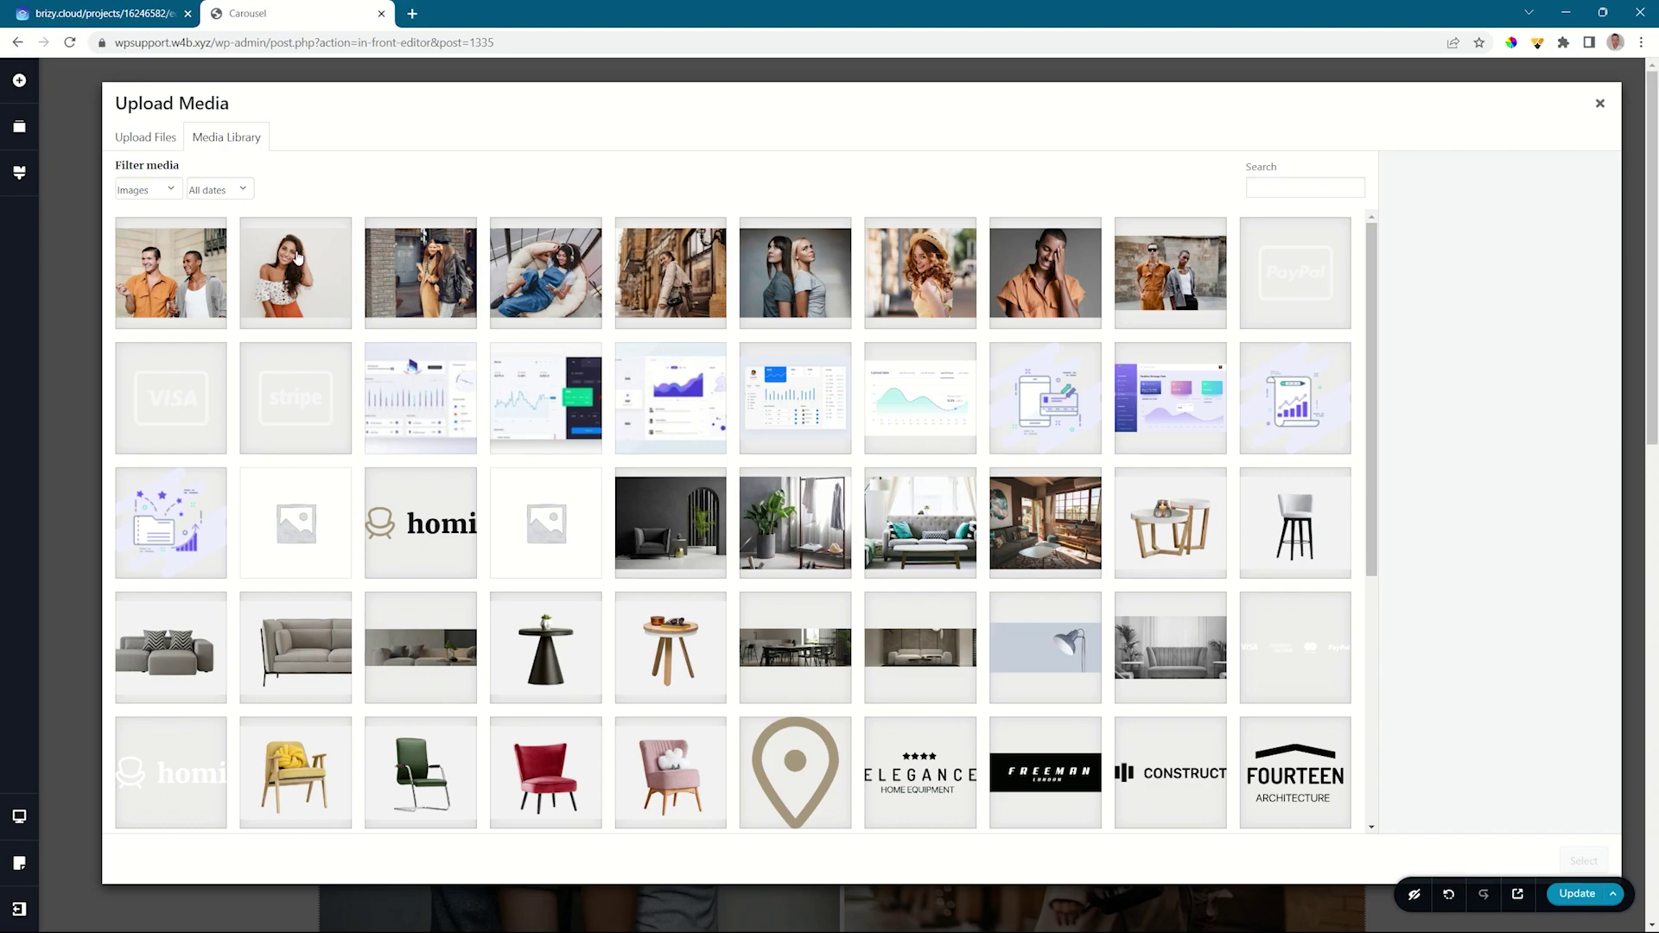
pyautogui.click(296, 261)
# Step: Add the woman-in-white photo and lay the gallery out in 4 columns with 15 px spacing
pyautogui.click(1585, 861)
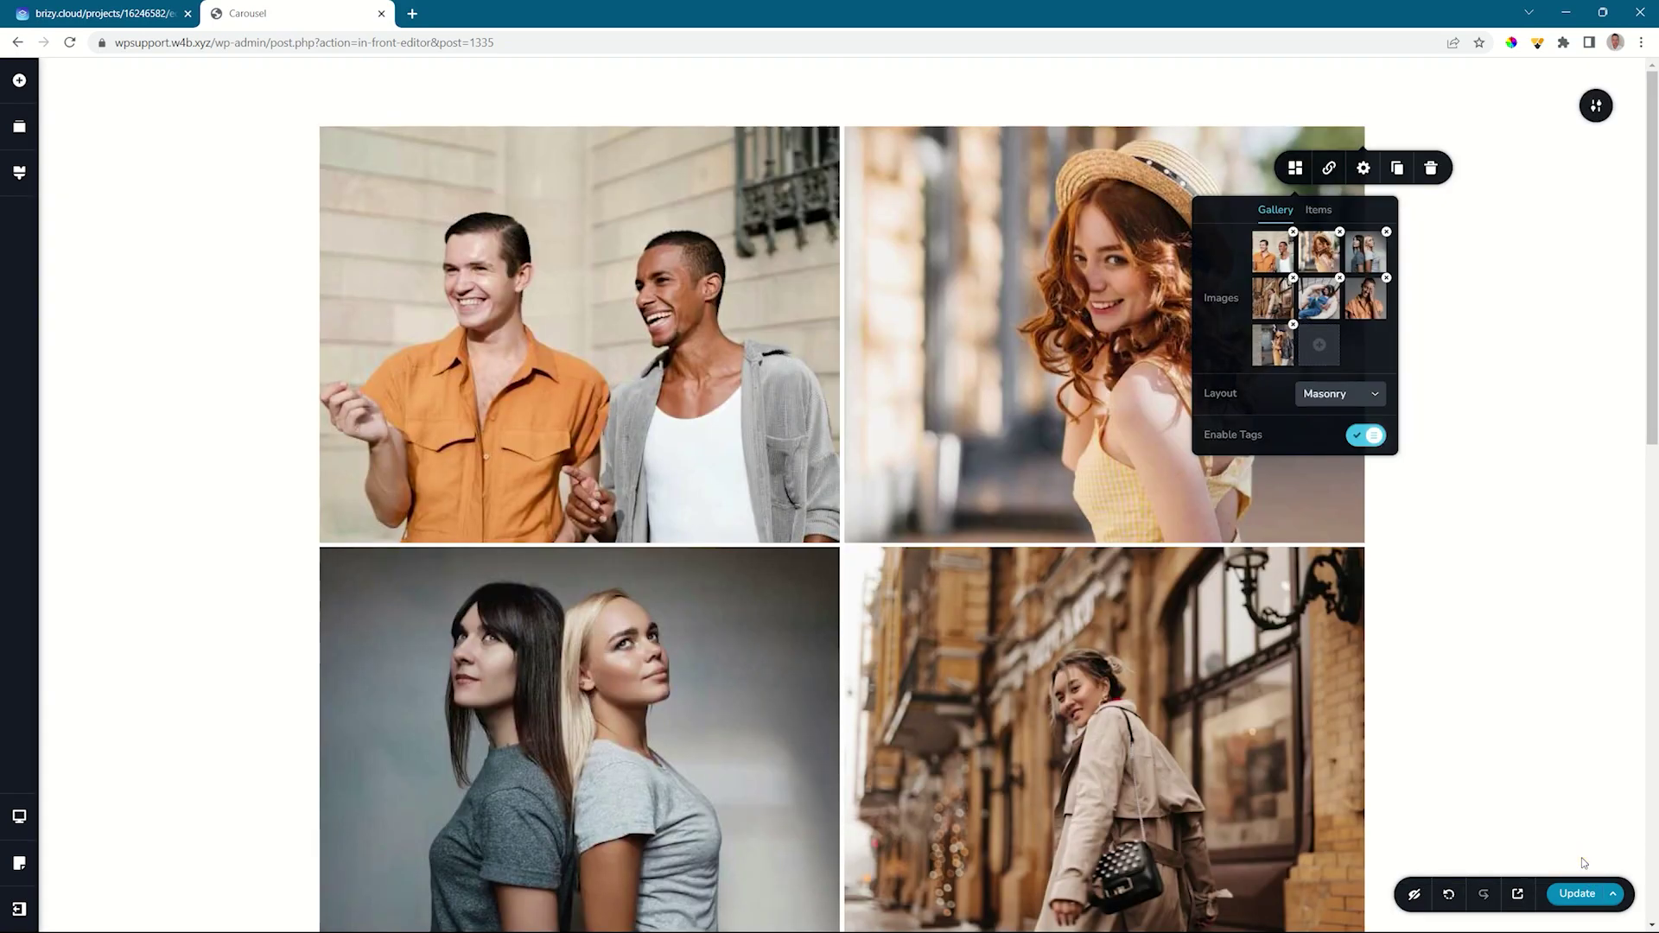
pyautogui.click(1320, 211)
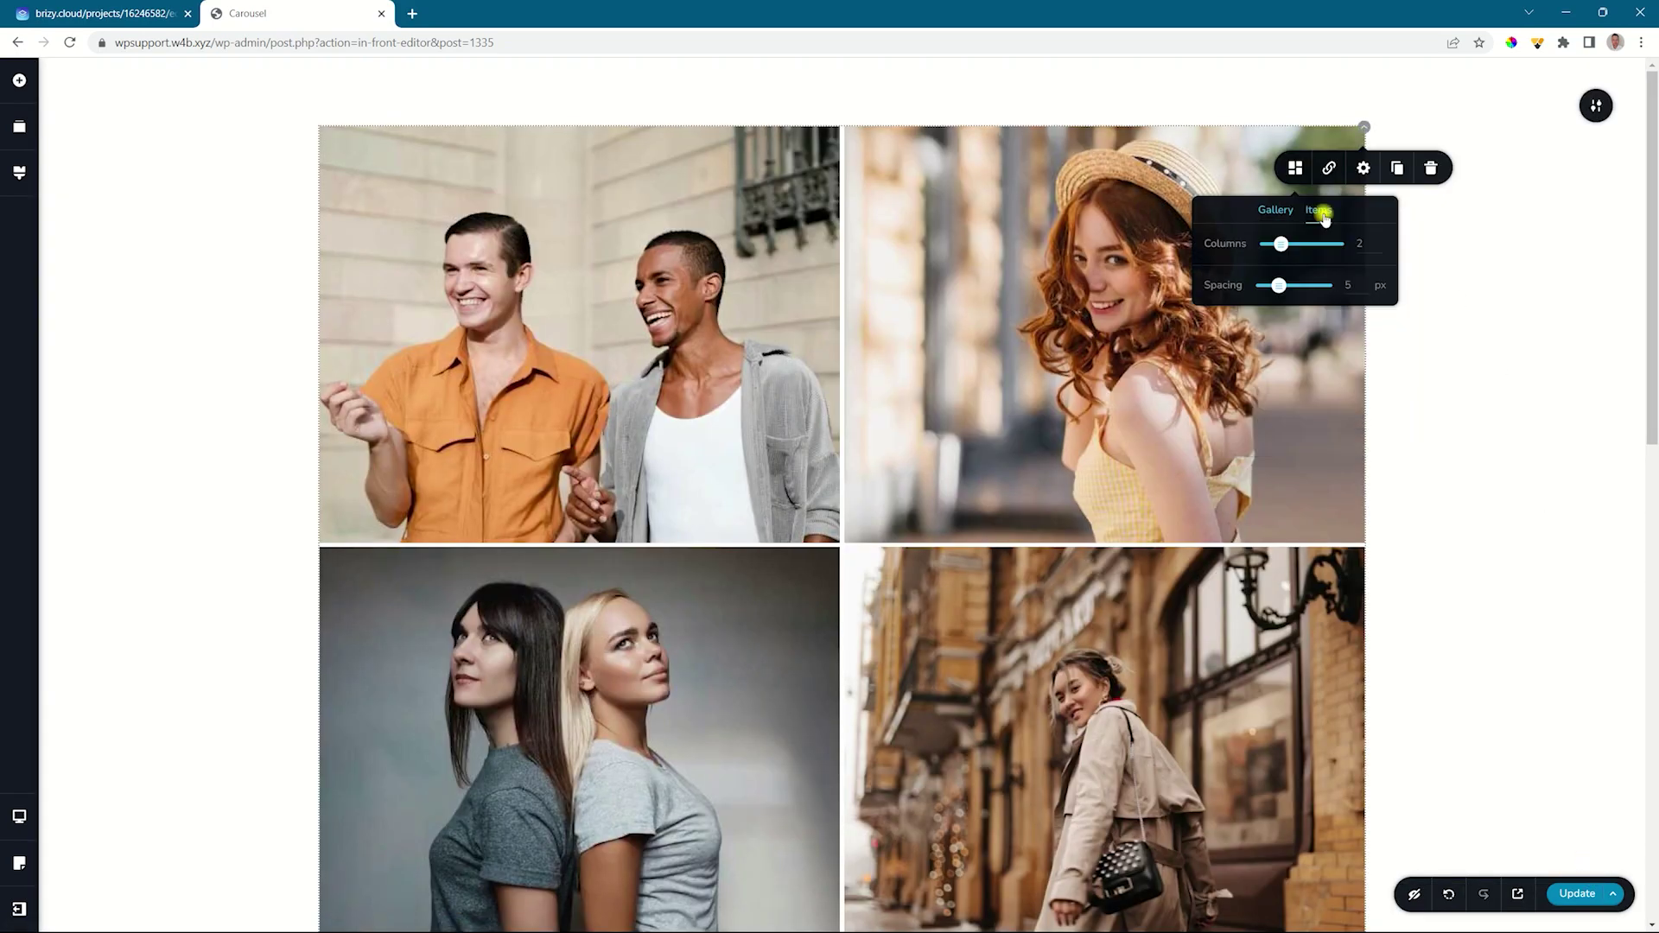
pyautogui.moveTo(1287, 246); pyautogui.dragTo(1311, 248)
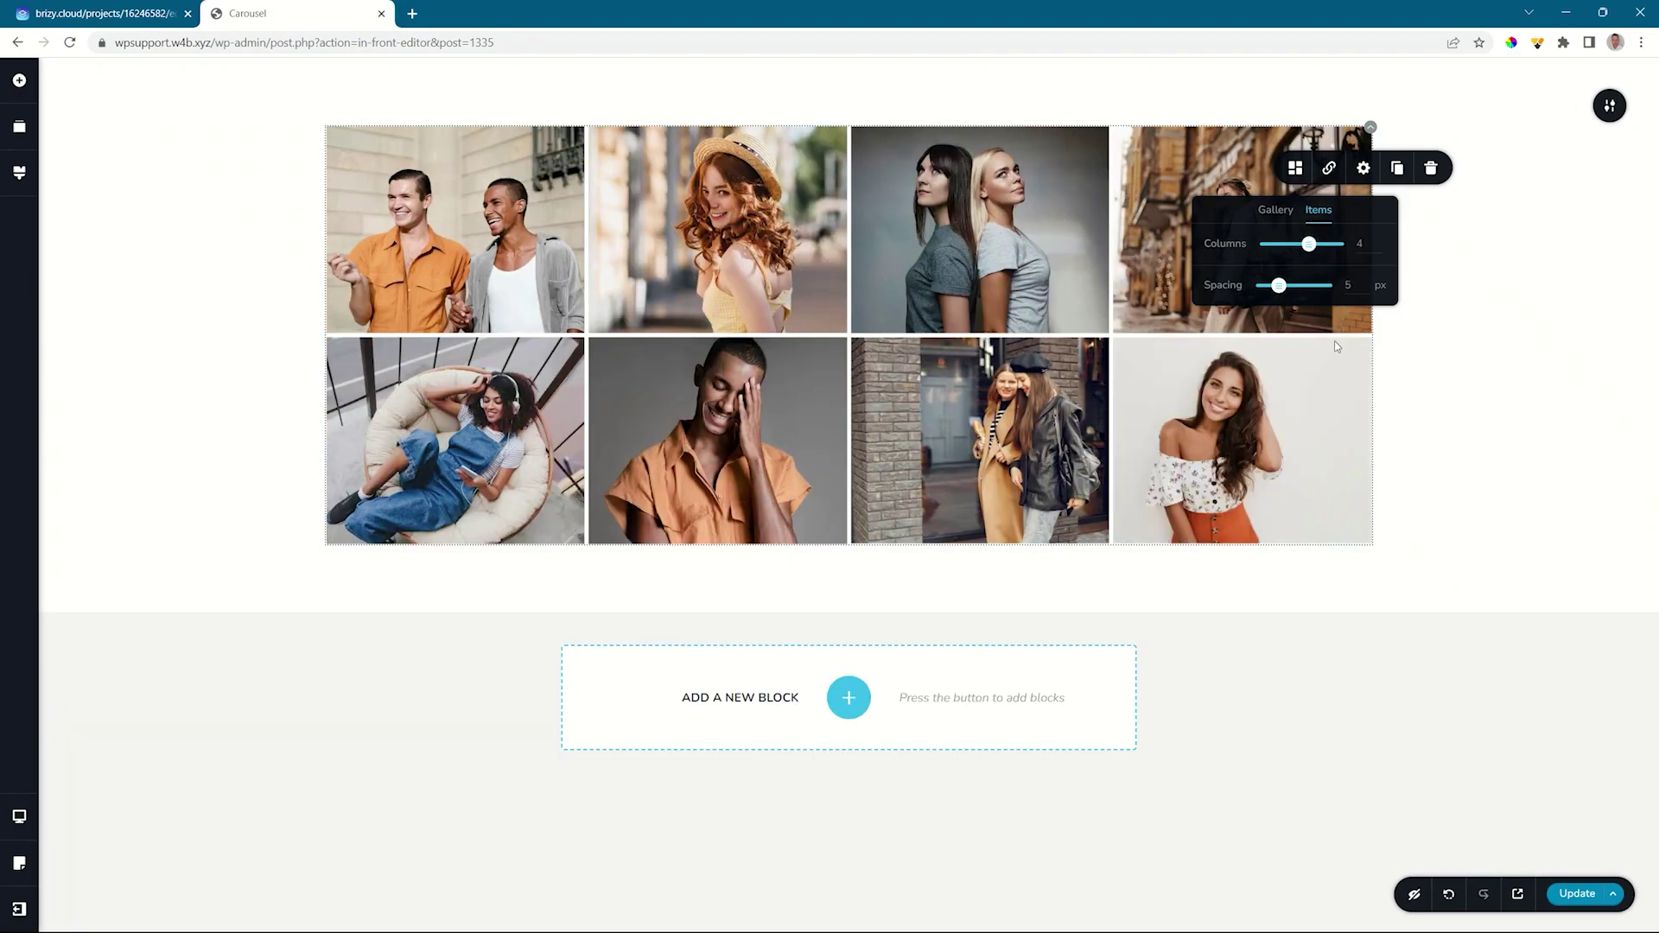
pyautogui.moveTo(1286, 290)
pyautogui.mouseDown()
pyautogui.moveTo(1235, 281)
pyautogui.moveTo(1310, 286)
pyautogui.mouseUp()
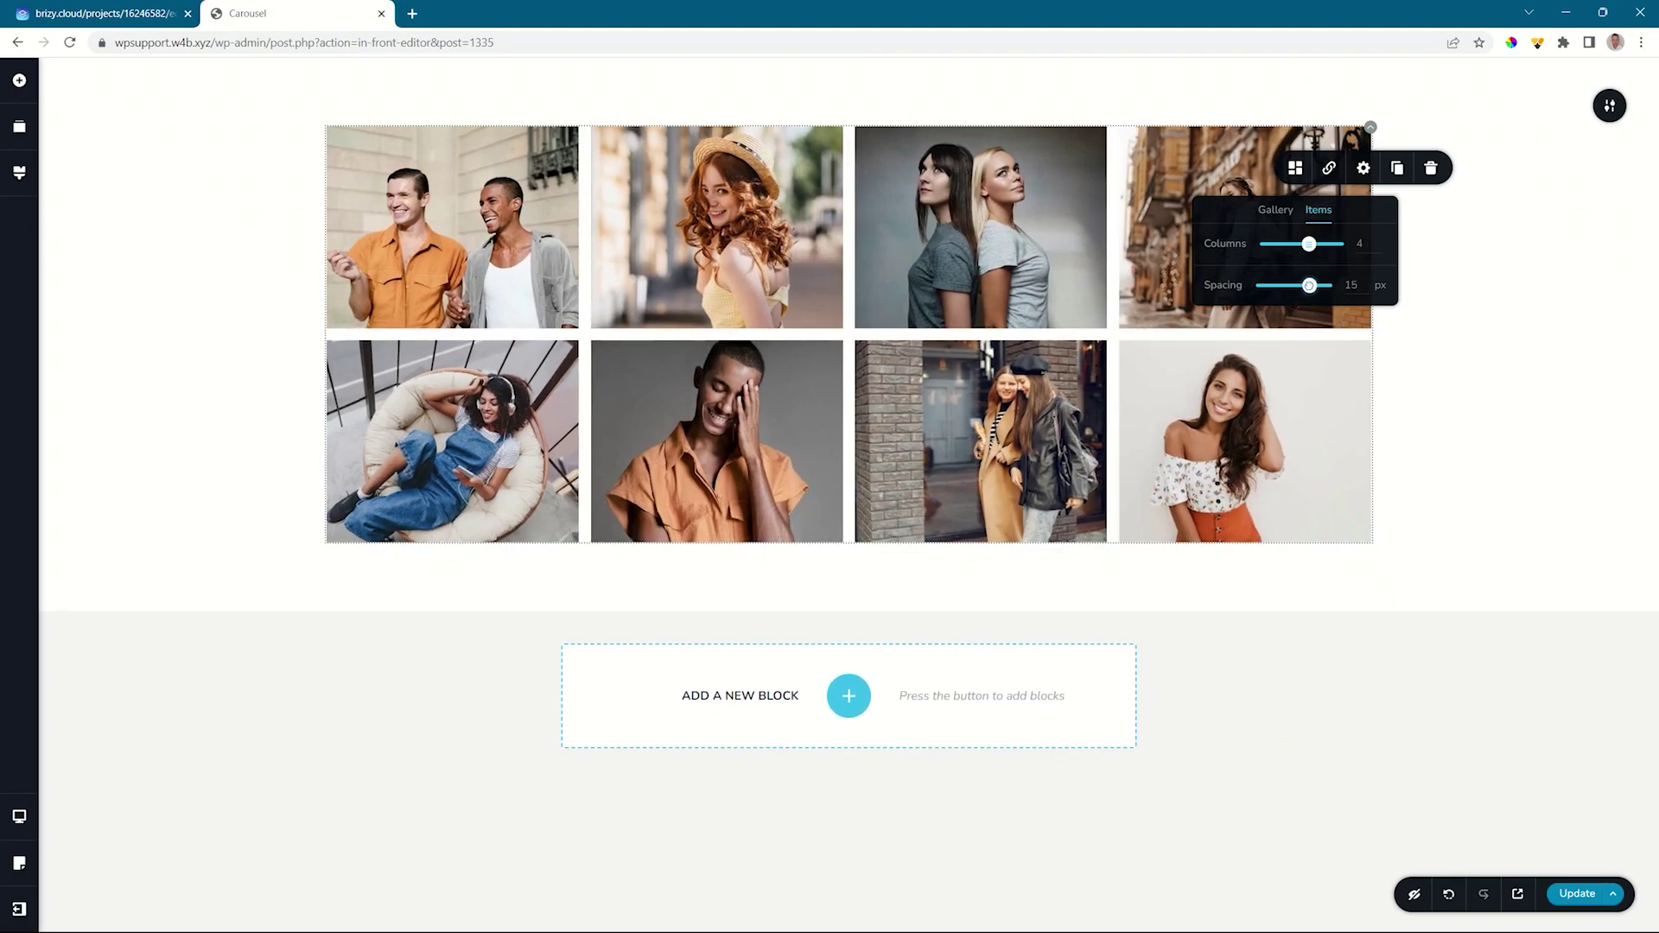
# Step: Change the gallery section's width from Boxed to Full
pyautogui.moveTo(1609, 105)
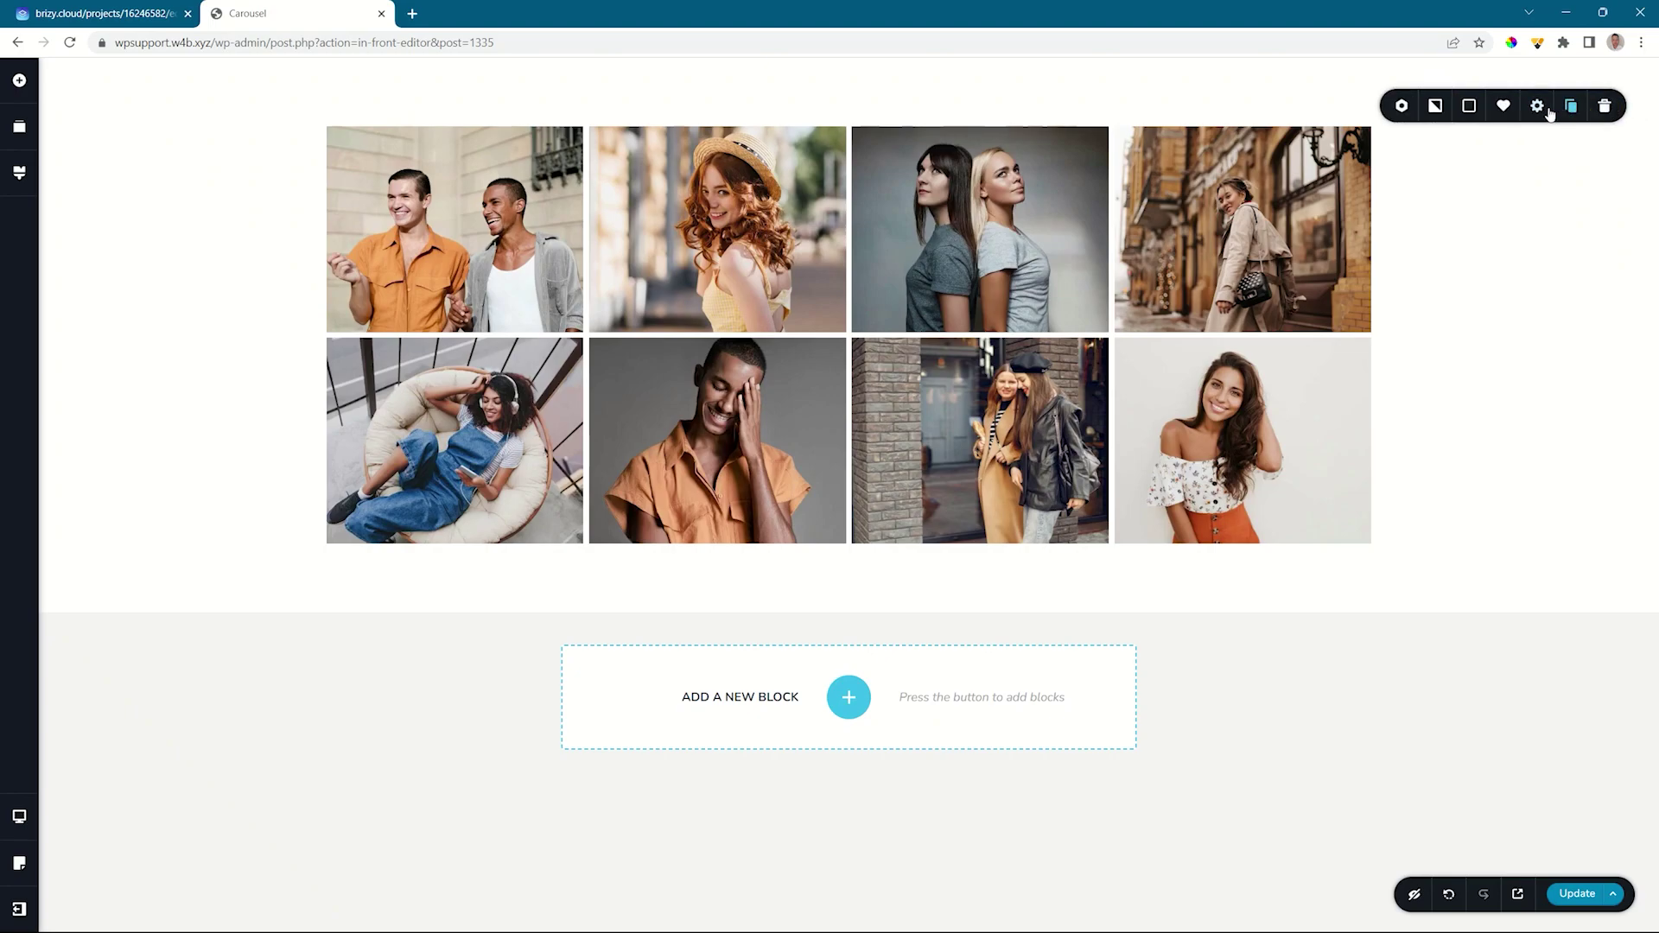
pyautogui.click(1545, 110)
pyautogui.click(1552, 156)
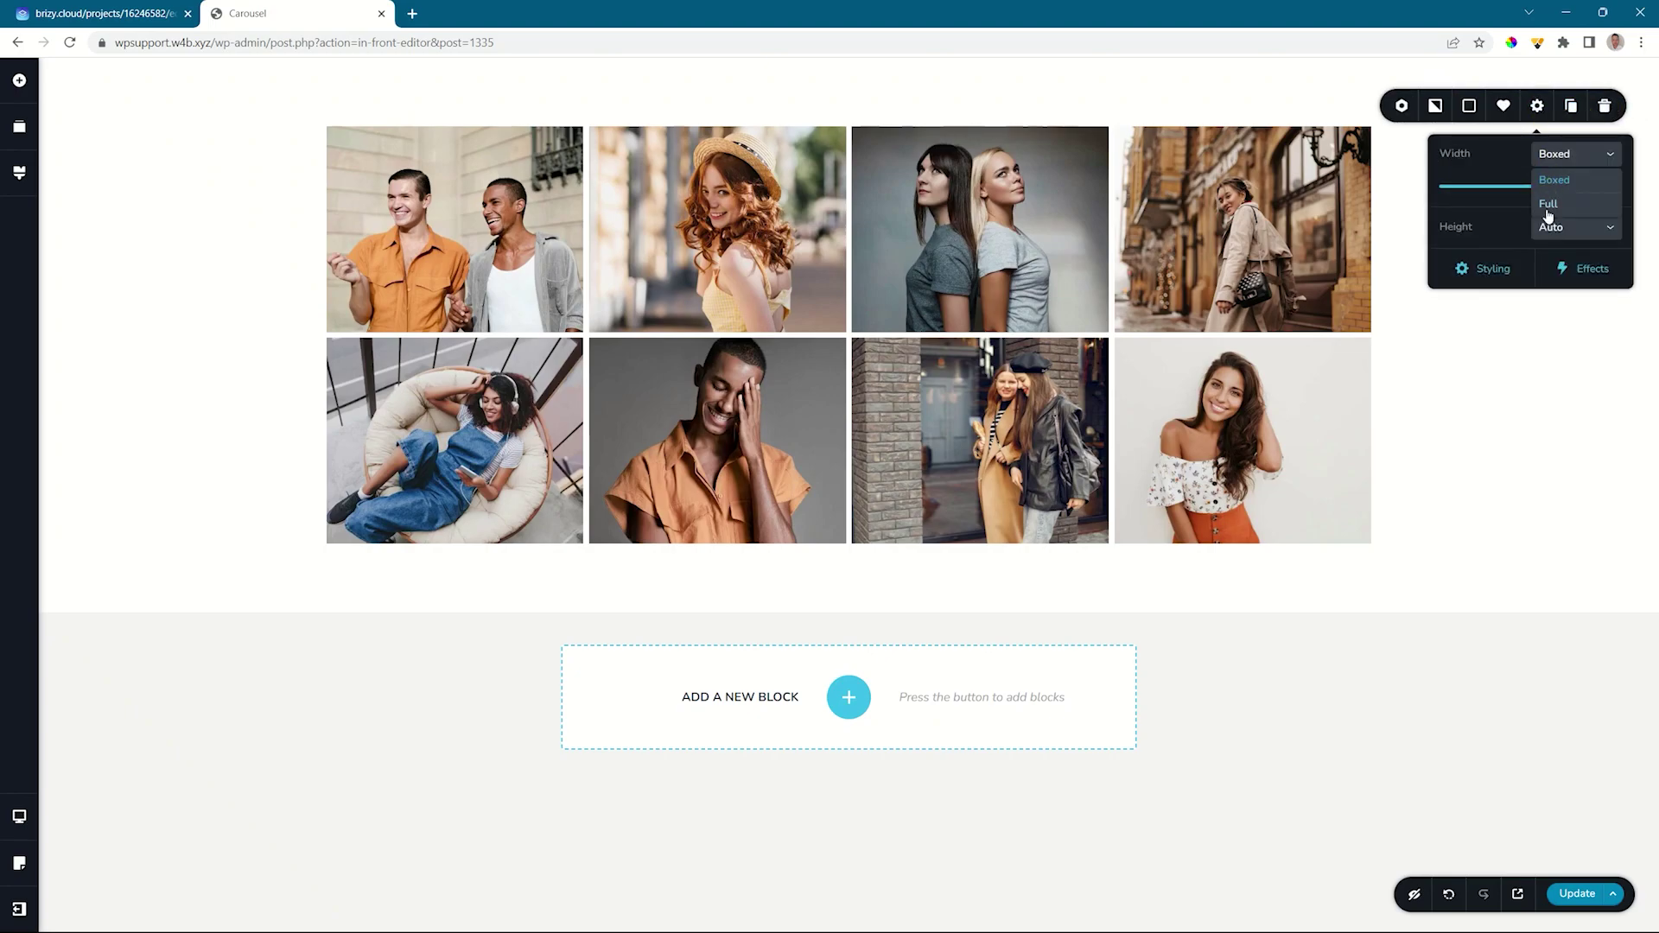
pyautogui.click(1548, 208)
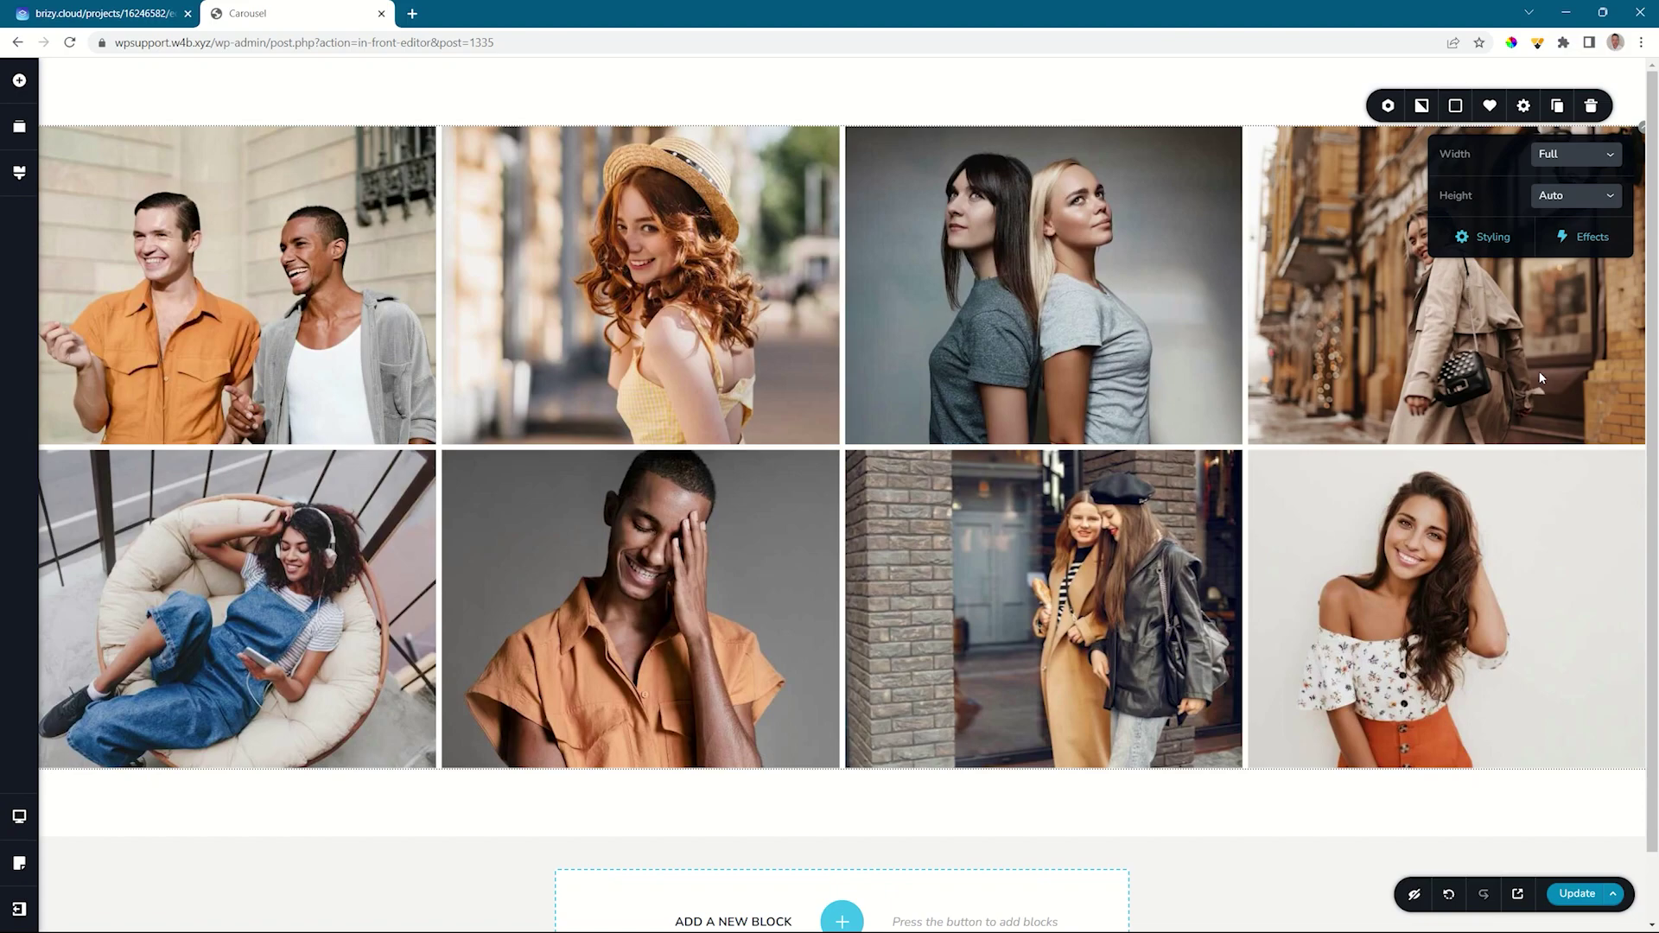
# Step: Review the first photo's Image, Overlay and Link settings, then duplicate the two-men photo
pyautogui.click(302, 302)
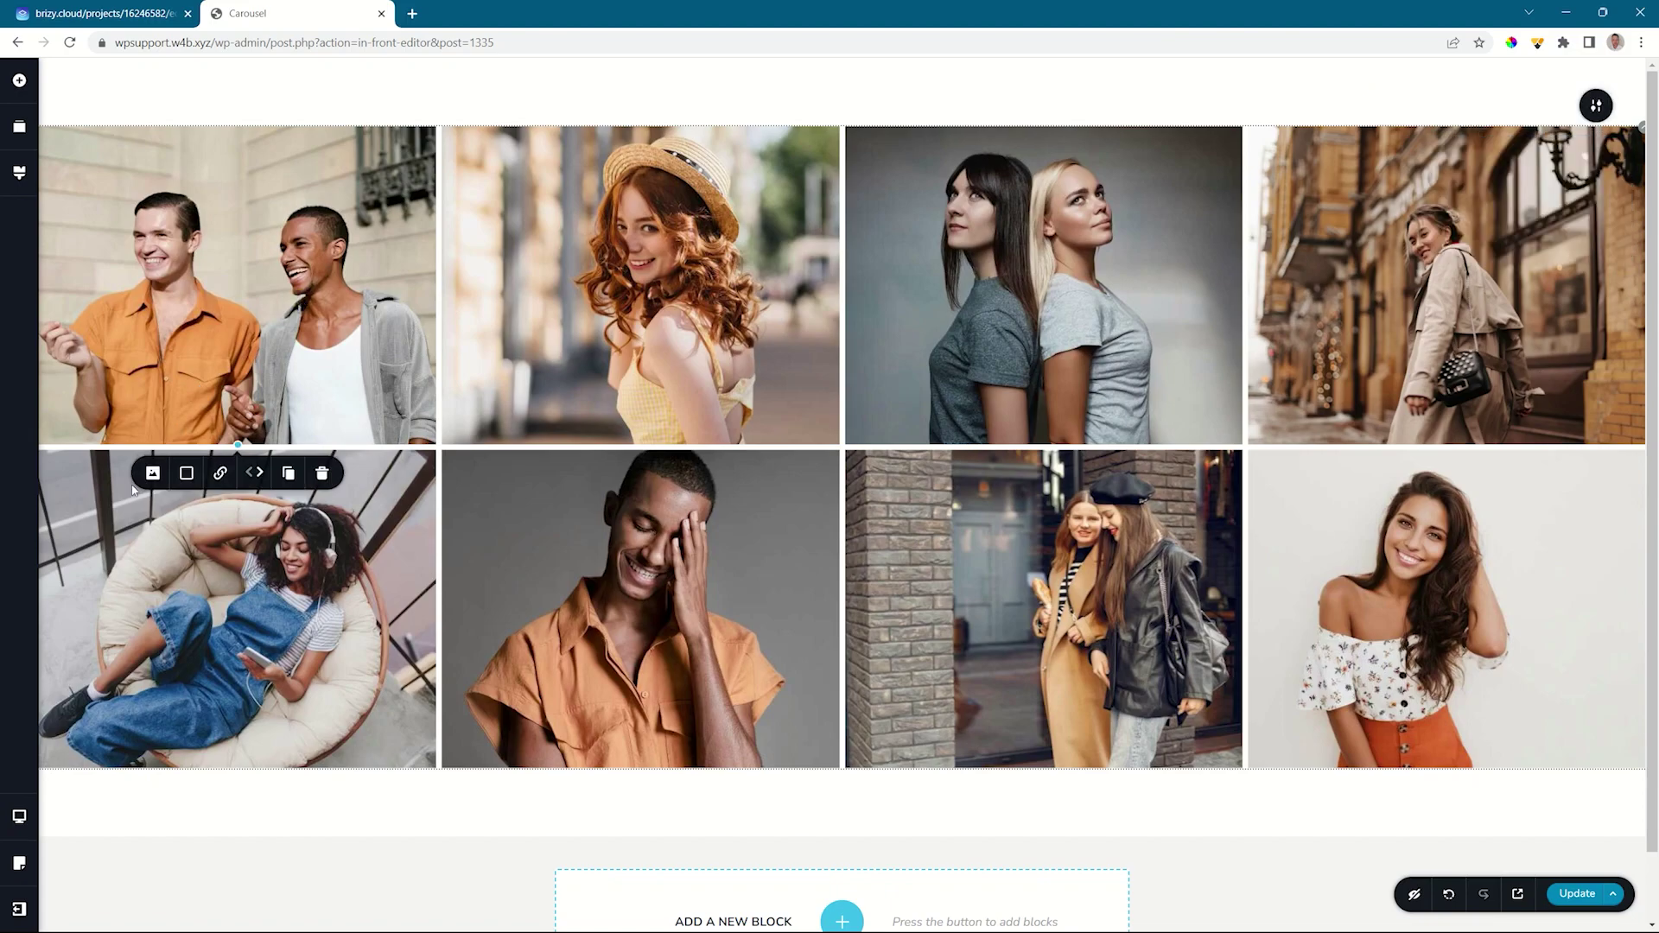
pyautogui.click(152, 473)
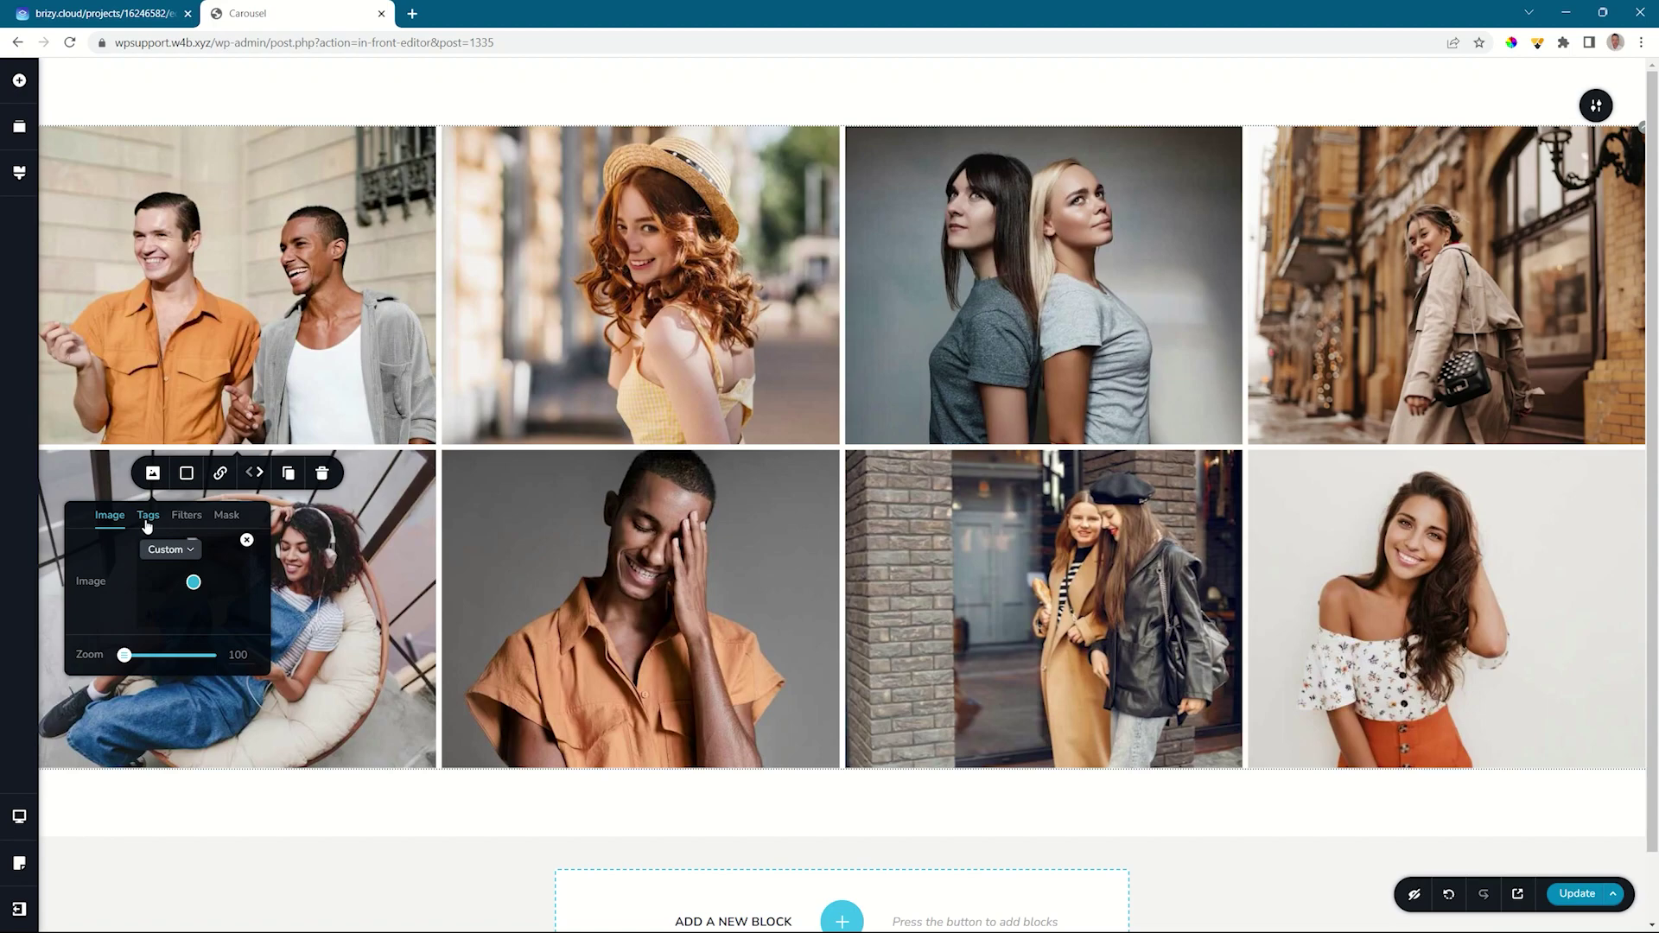
pyautogui.click(186, 473)
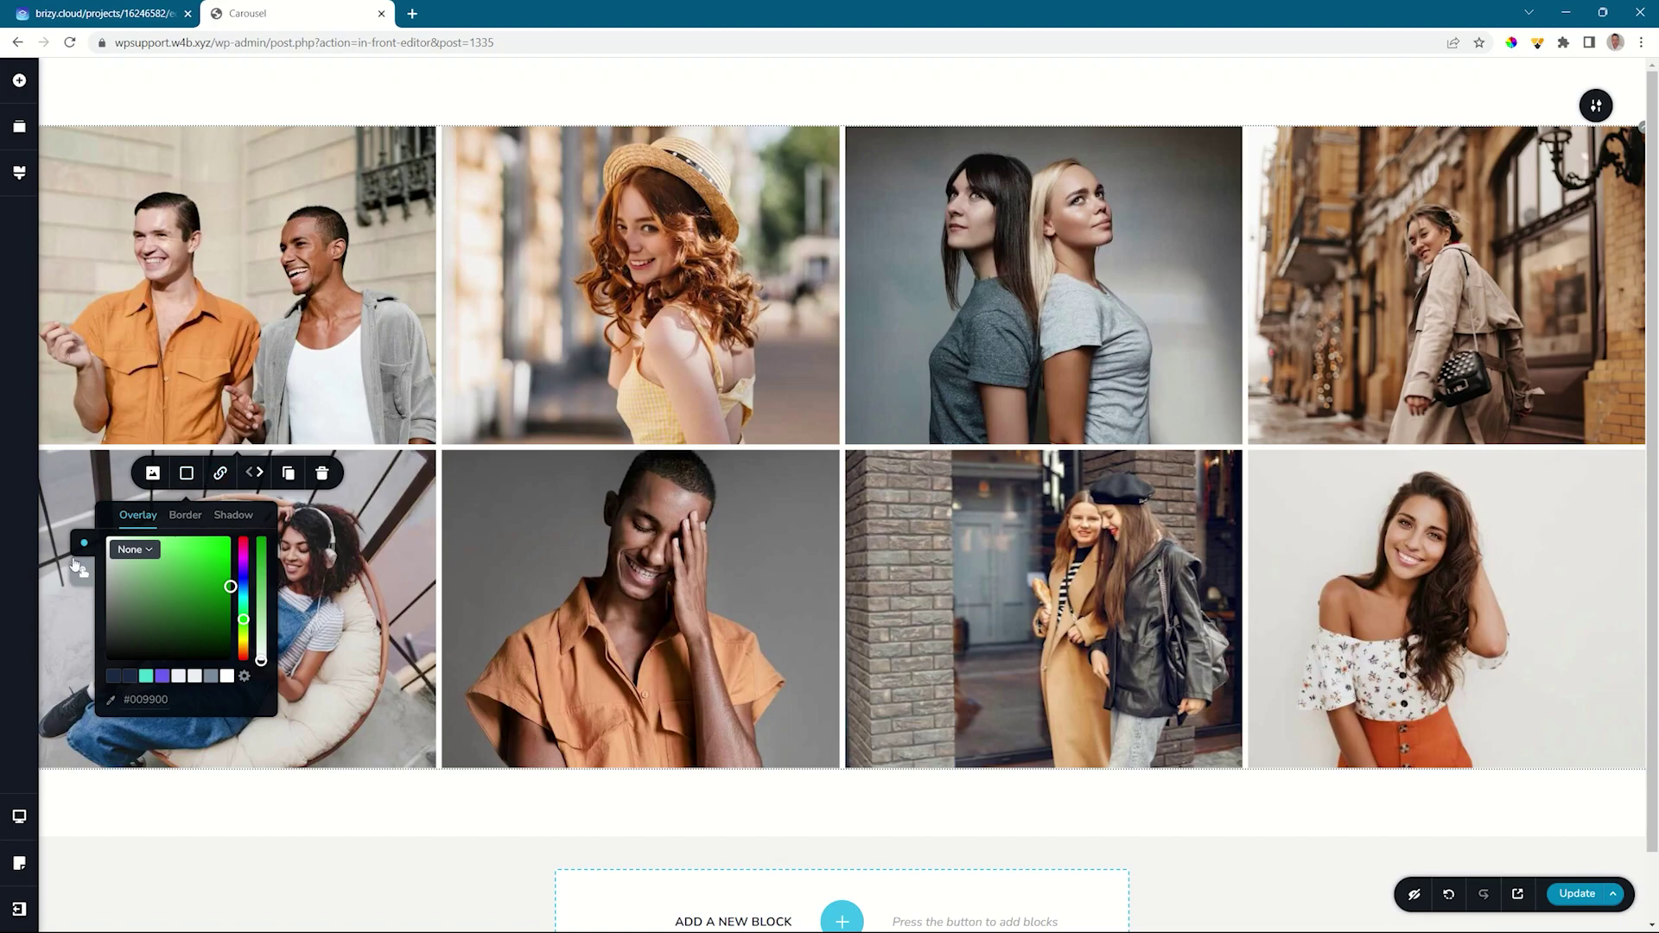
pyautogui.click(220, 475)
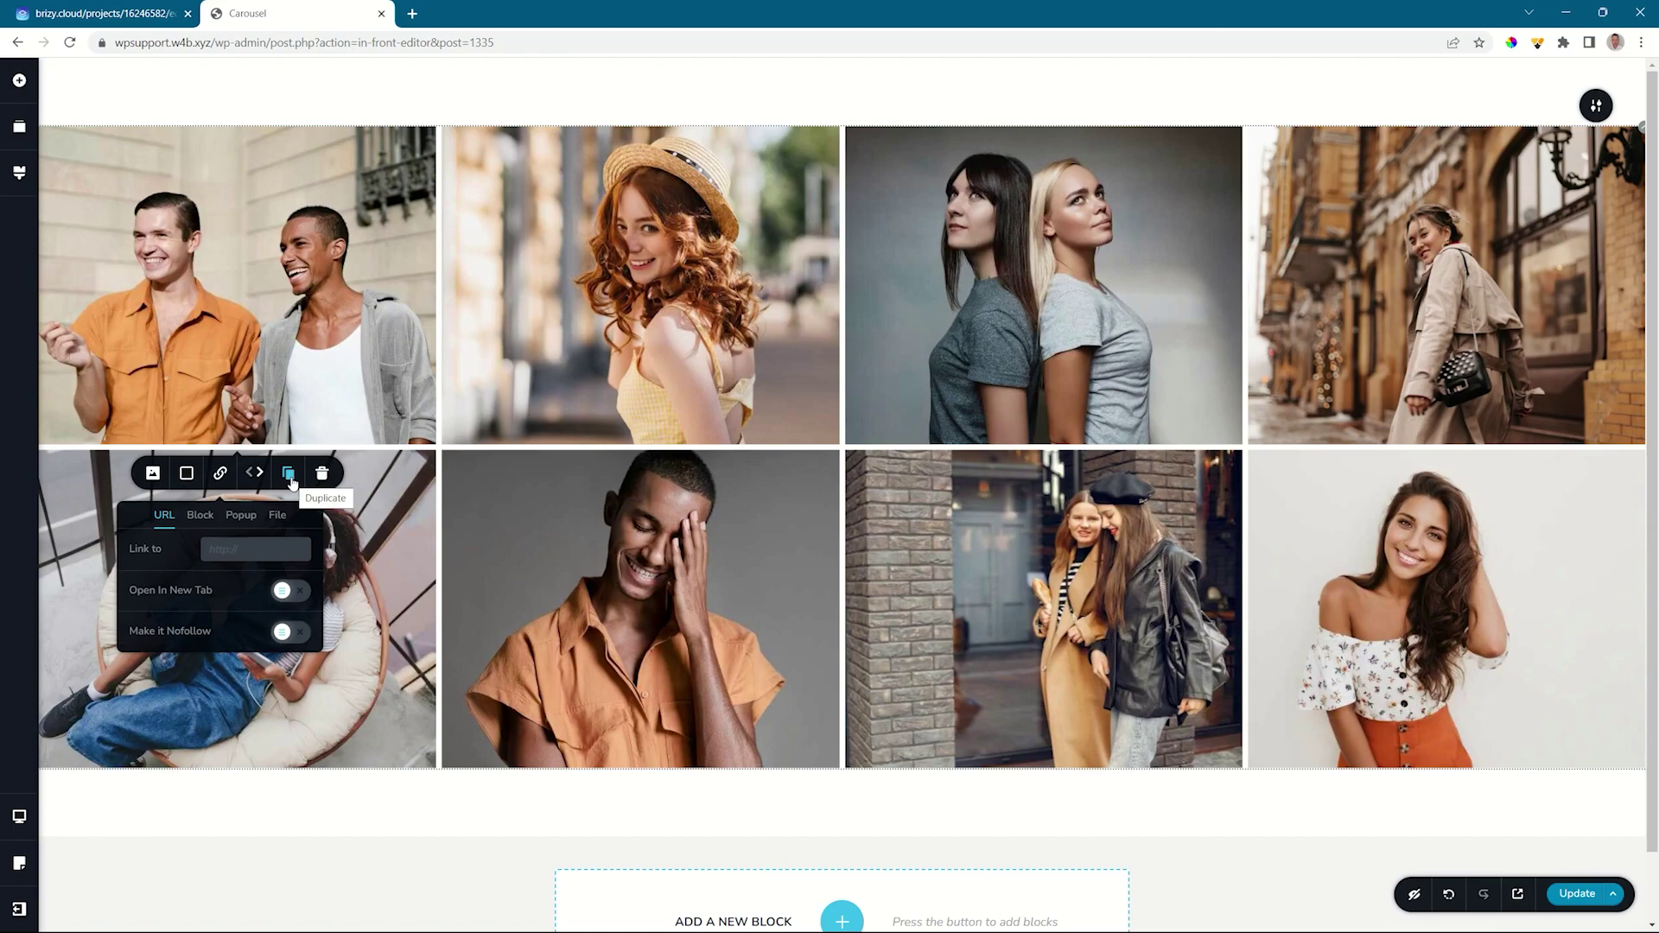
pyautogui.click(291, 474)
pyautogui.click(555, 537)
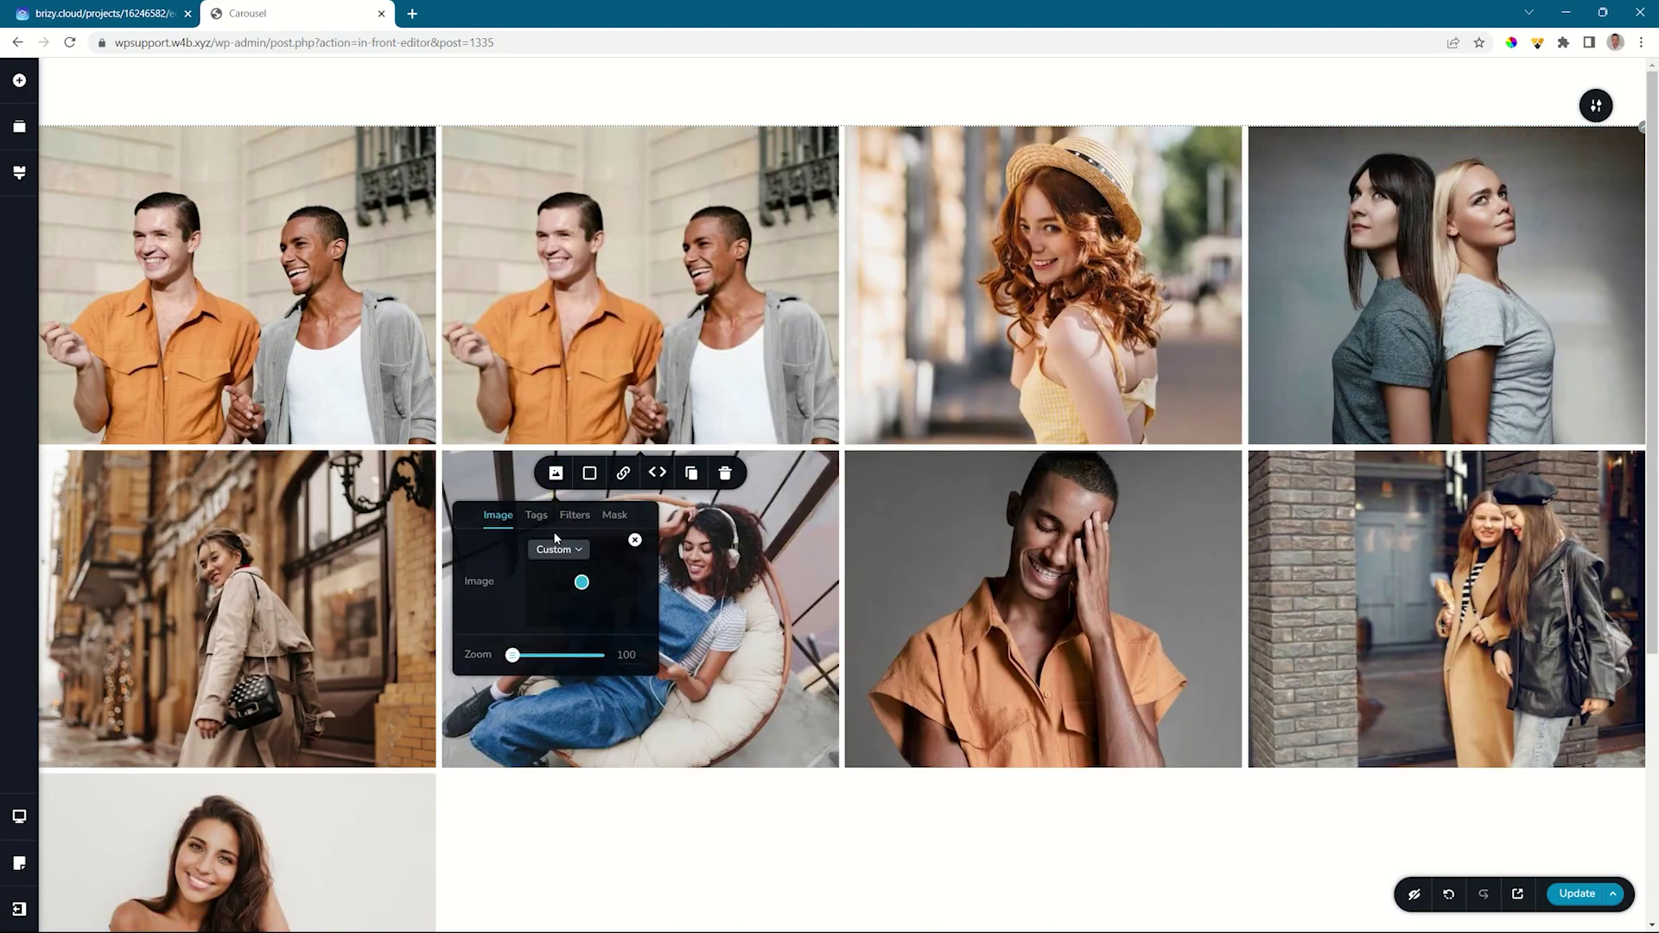
# Step: Replace the duplicate's image with a different two-men street photo from the Media Library
pyautogui.click(635, 540)
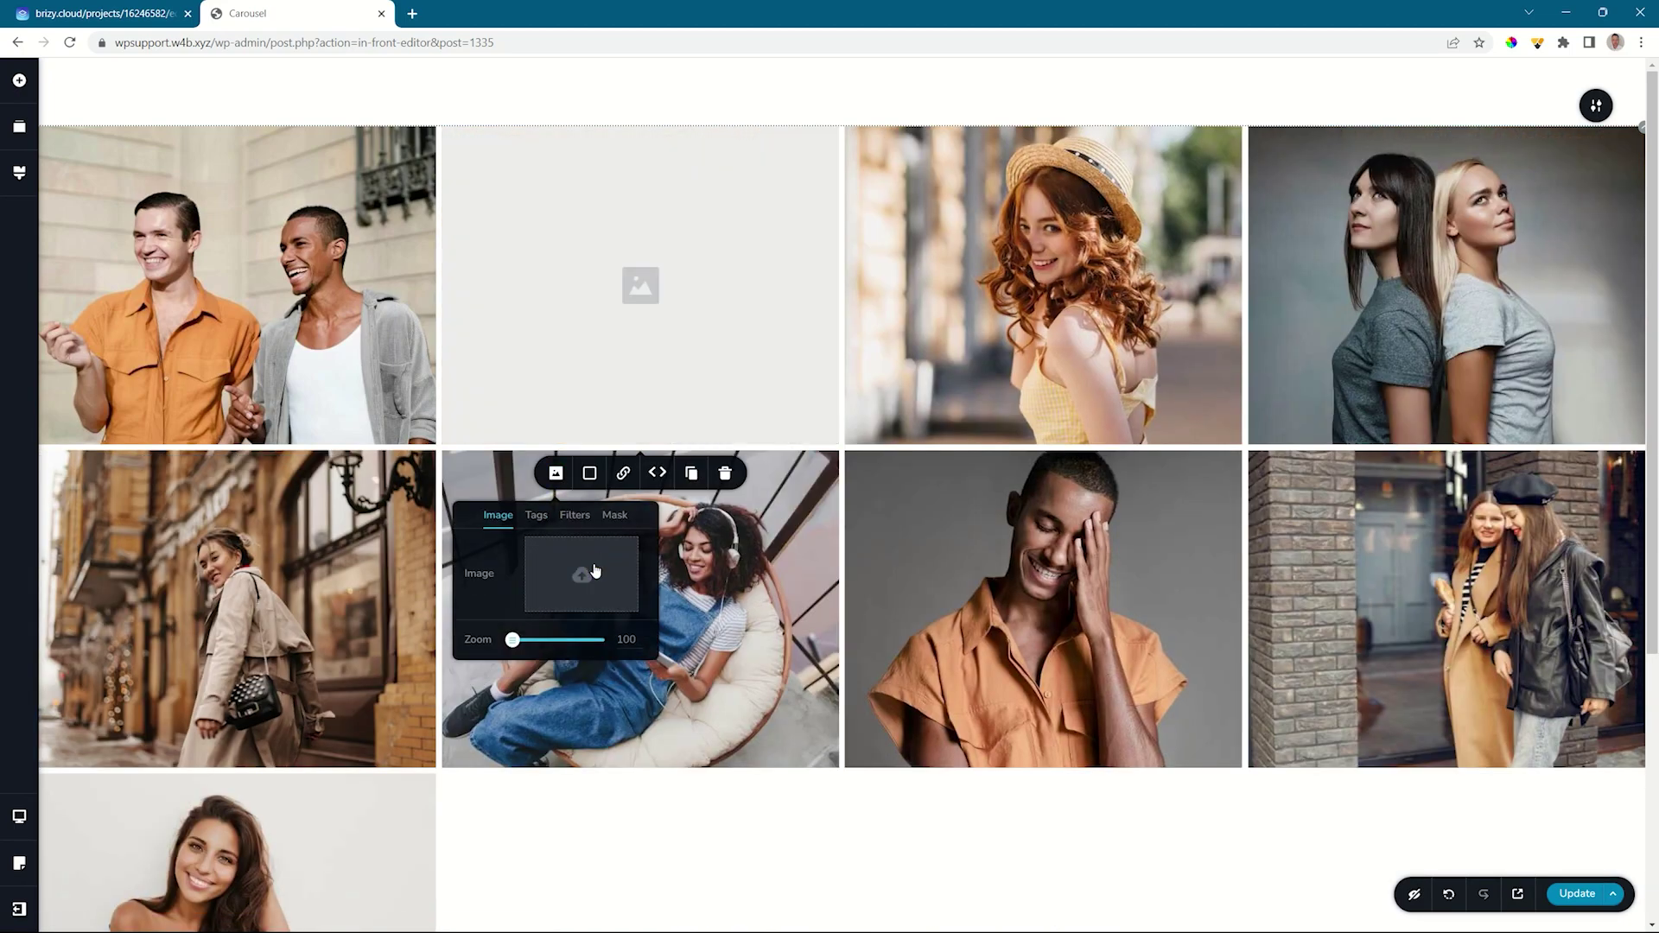
pyautogui.click(587, 572)
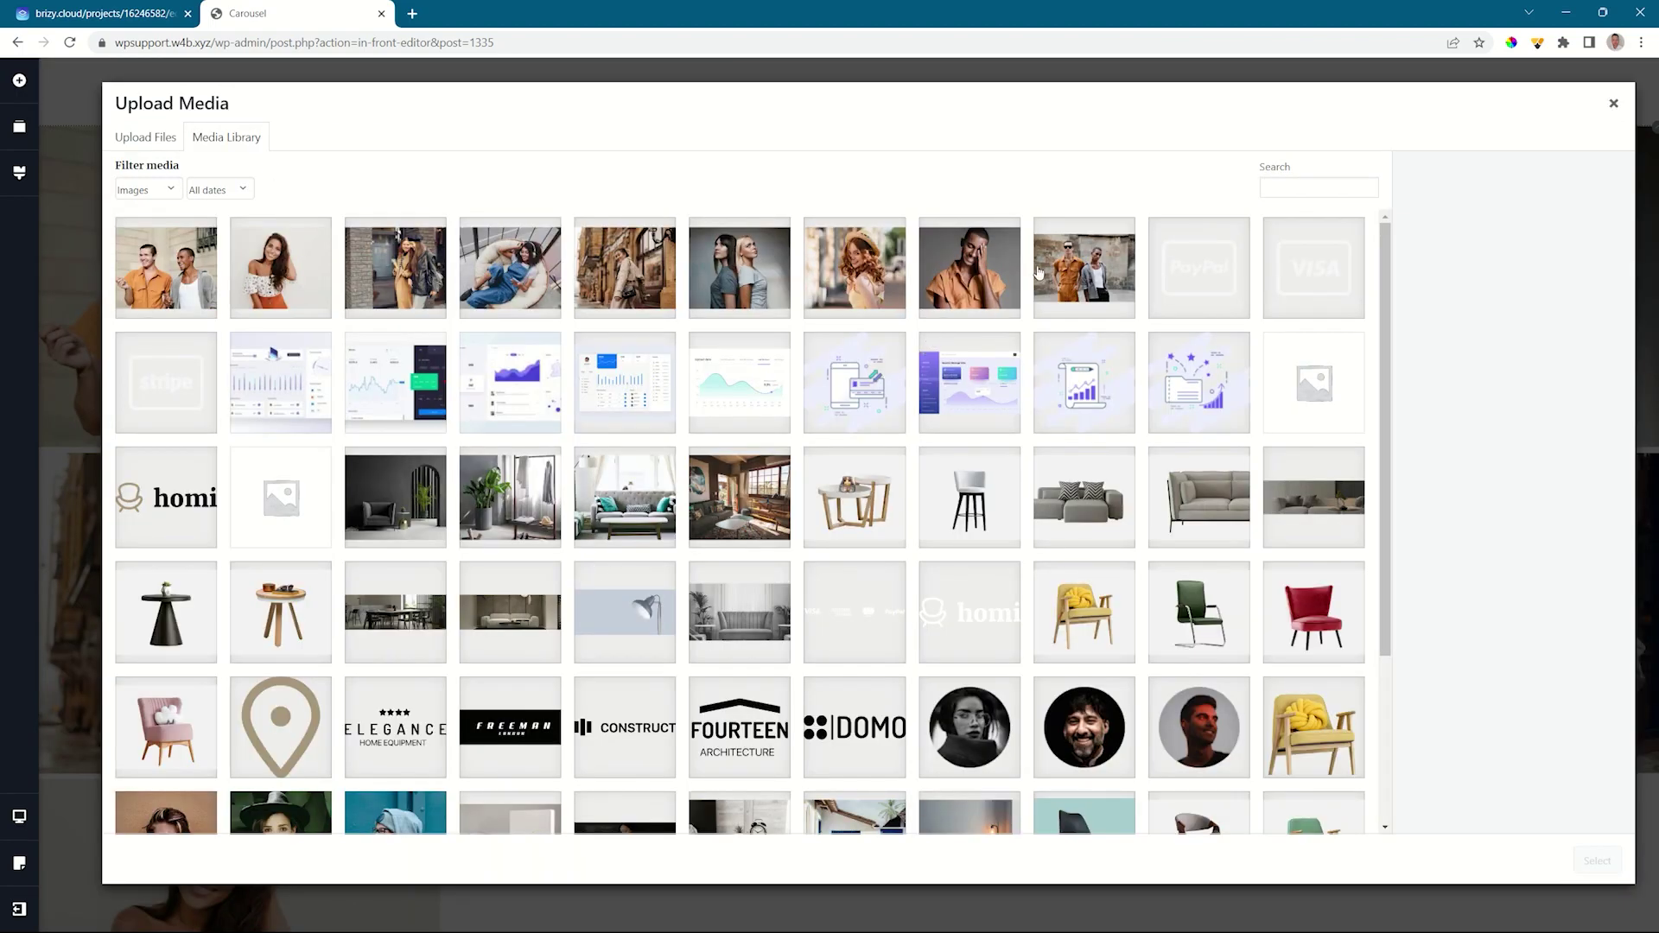
pyautogui.click(1056, 261)
pyautogui.click(1588, 858)
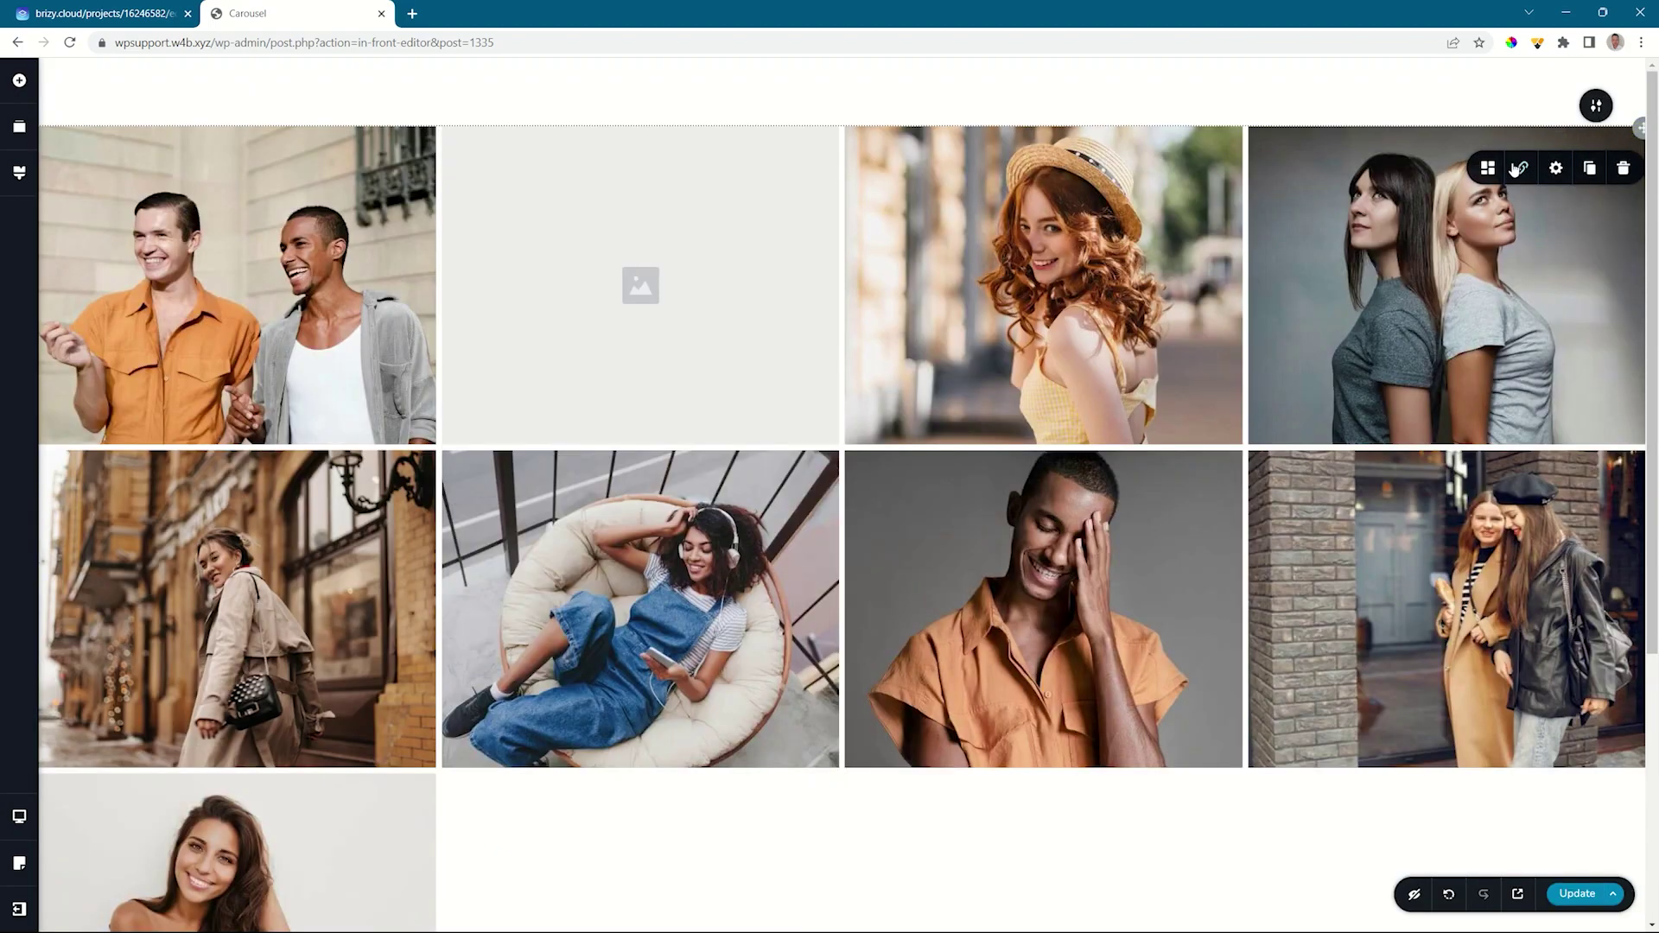
pyautogui.click(1486, 171)
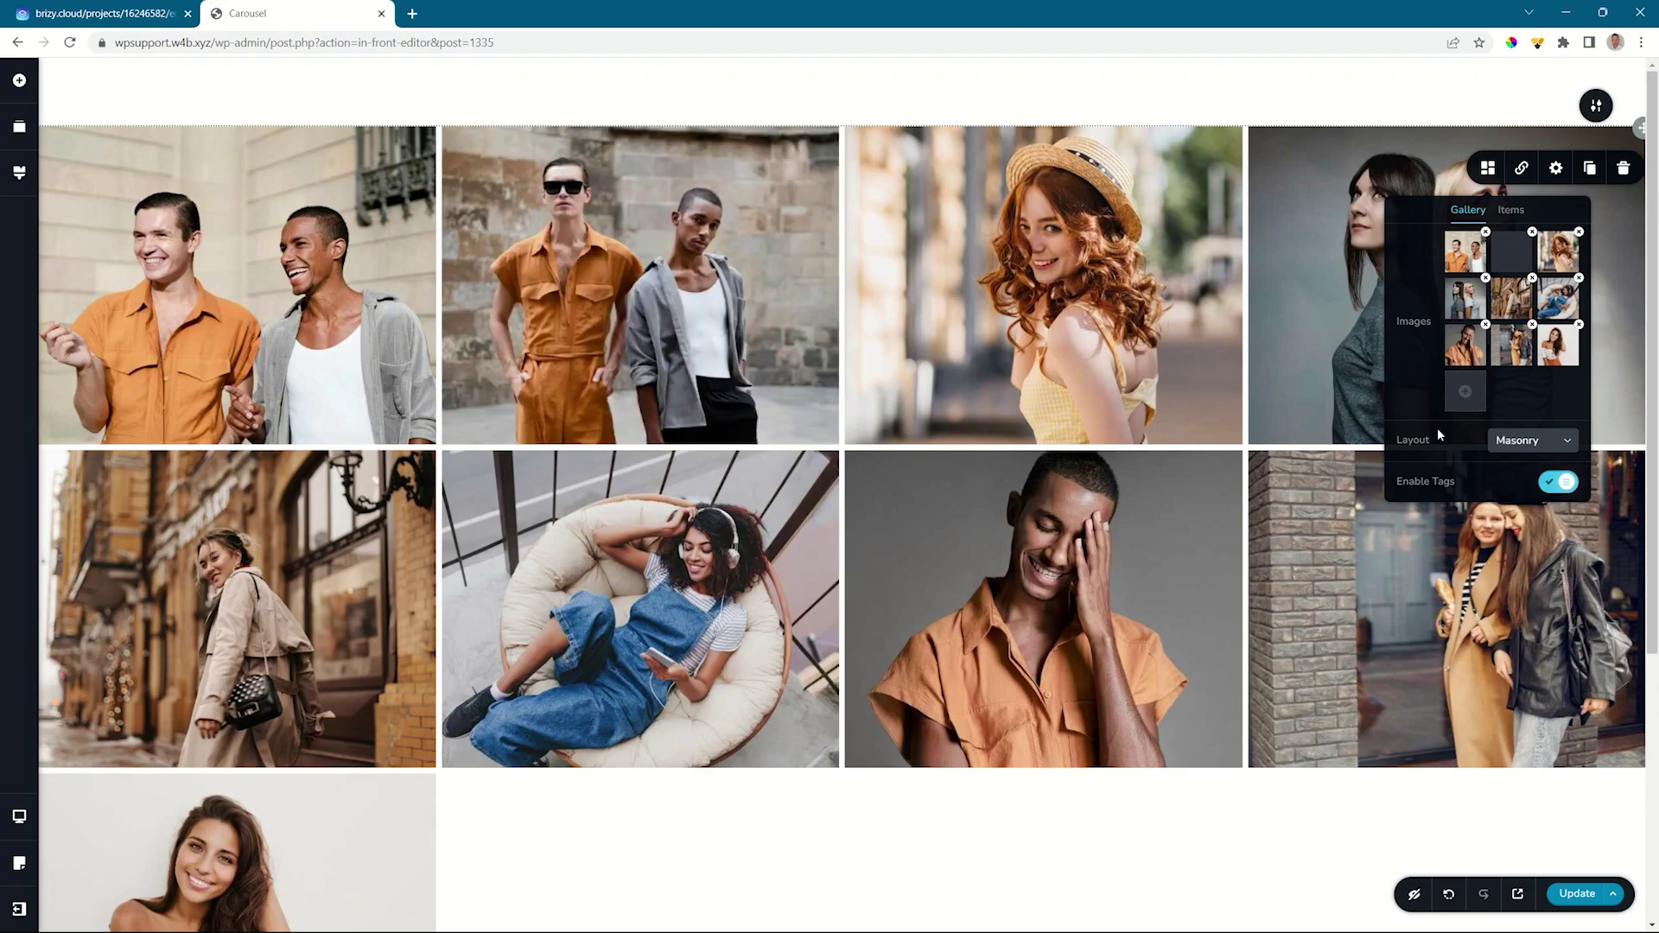
pyautogui.click(123, 13)
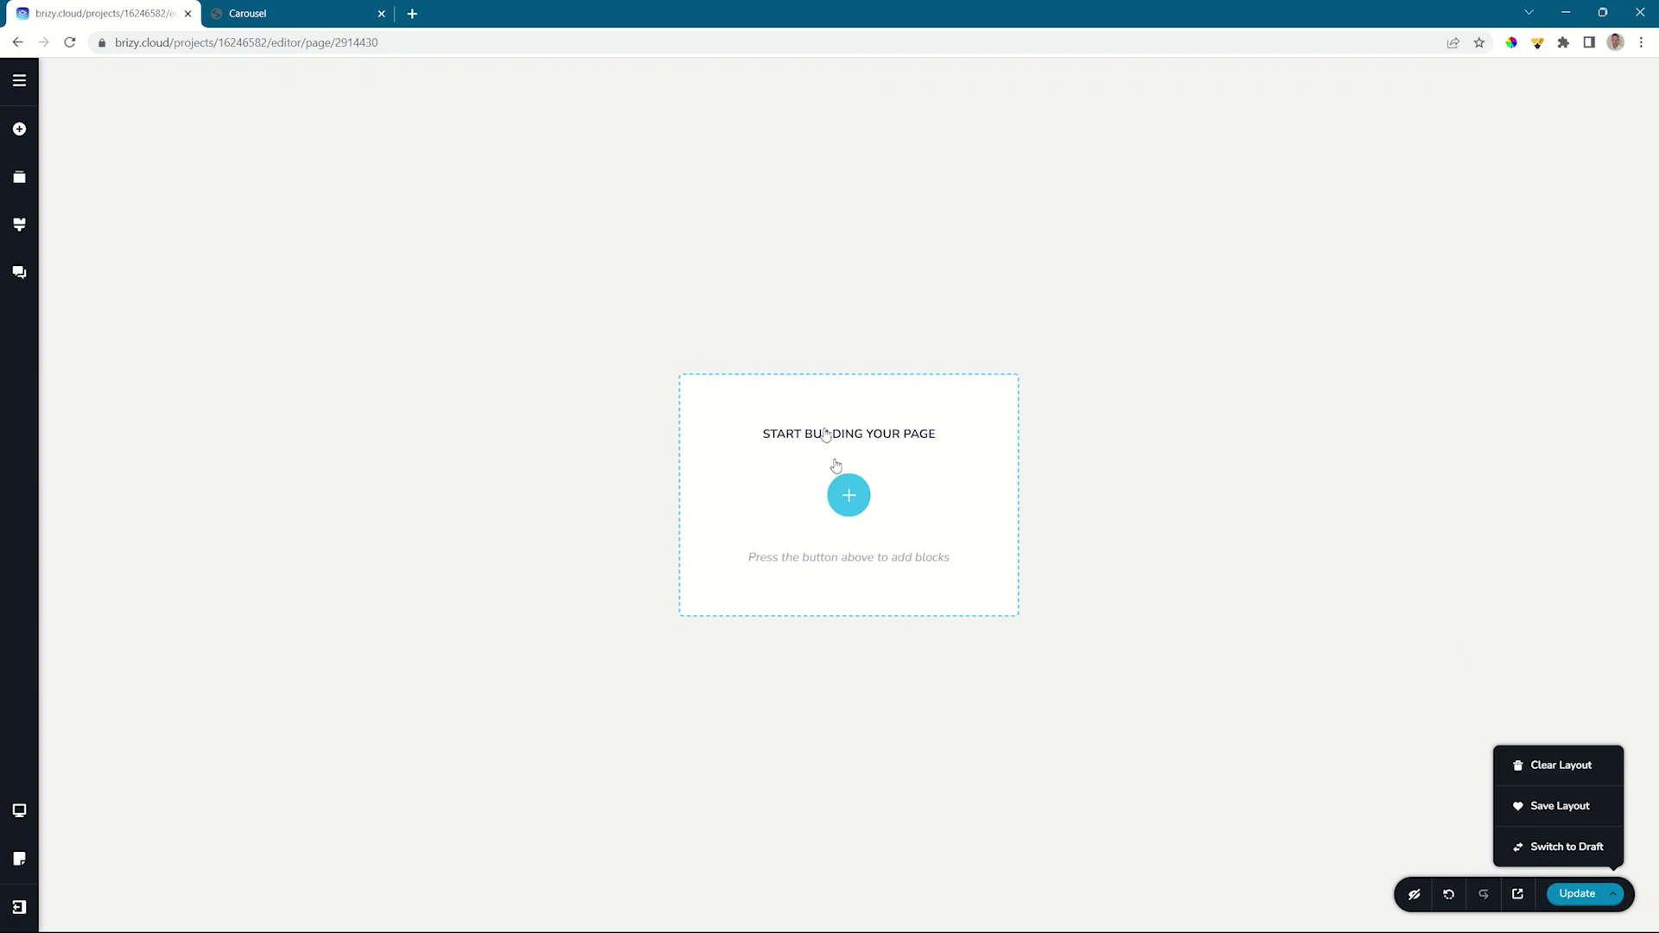
# Step: Insert a blank 'Create your own' block into the empty Brizy Cloud page
pyautogui.click(849, 495)
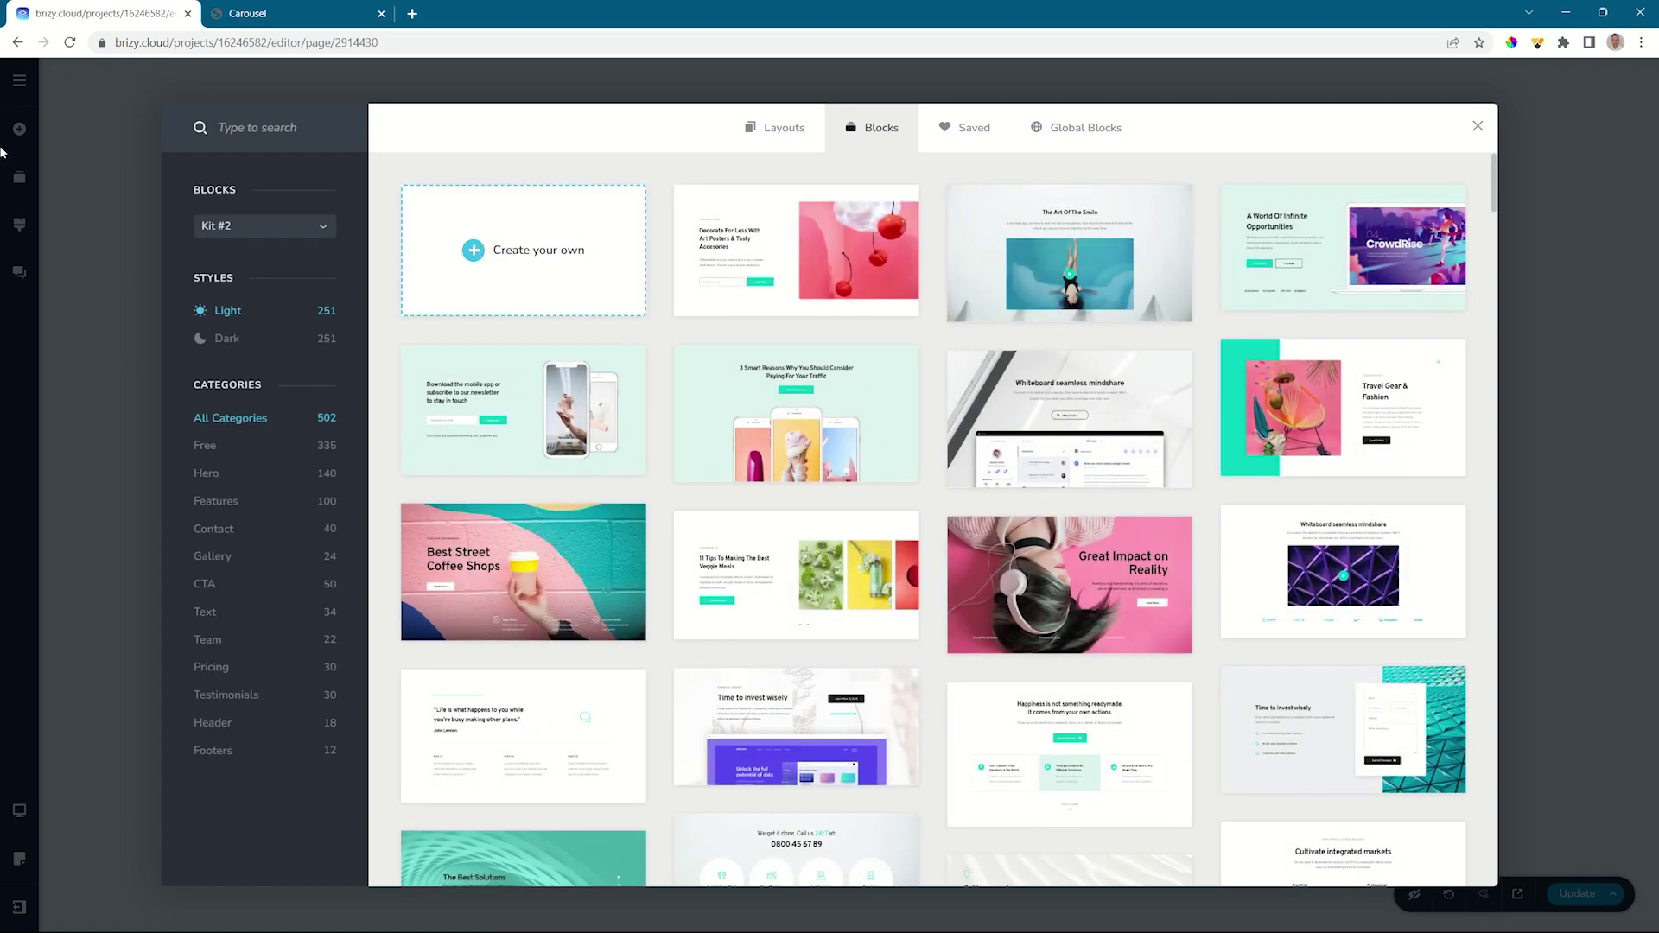
pyautogui.click(51, 133)
# Step: Drop a Gallery element into the blank Brizy Cloud block and bring up its settings
pyautogui.click(19, 128)
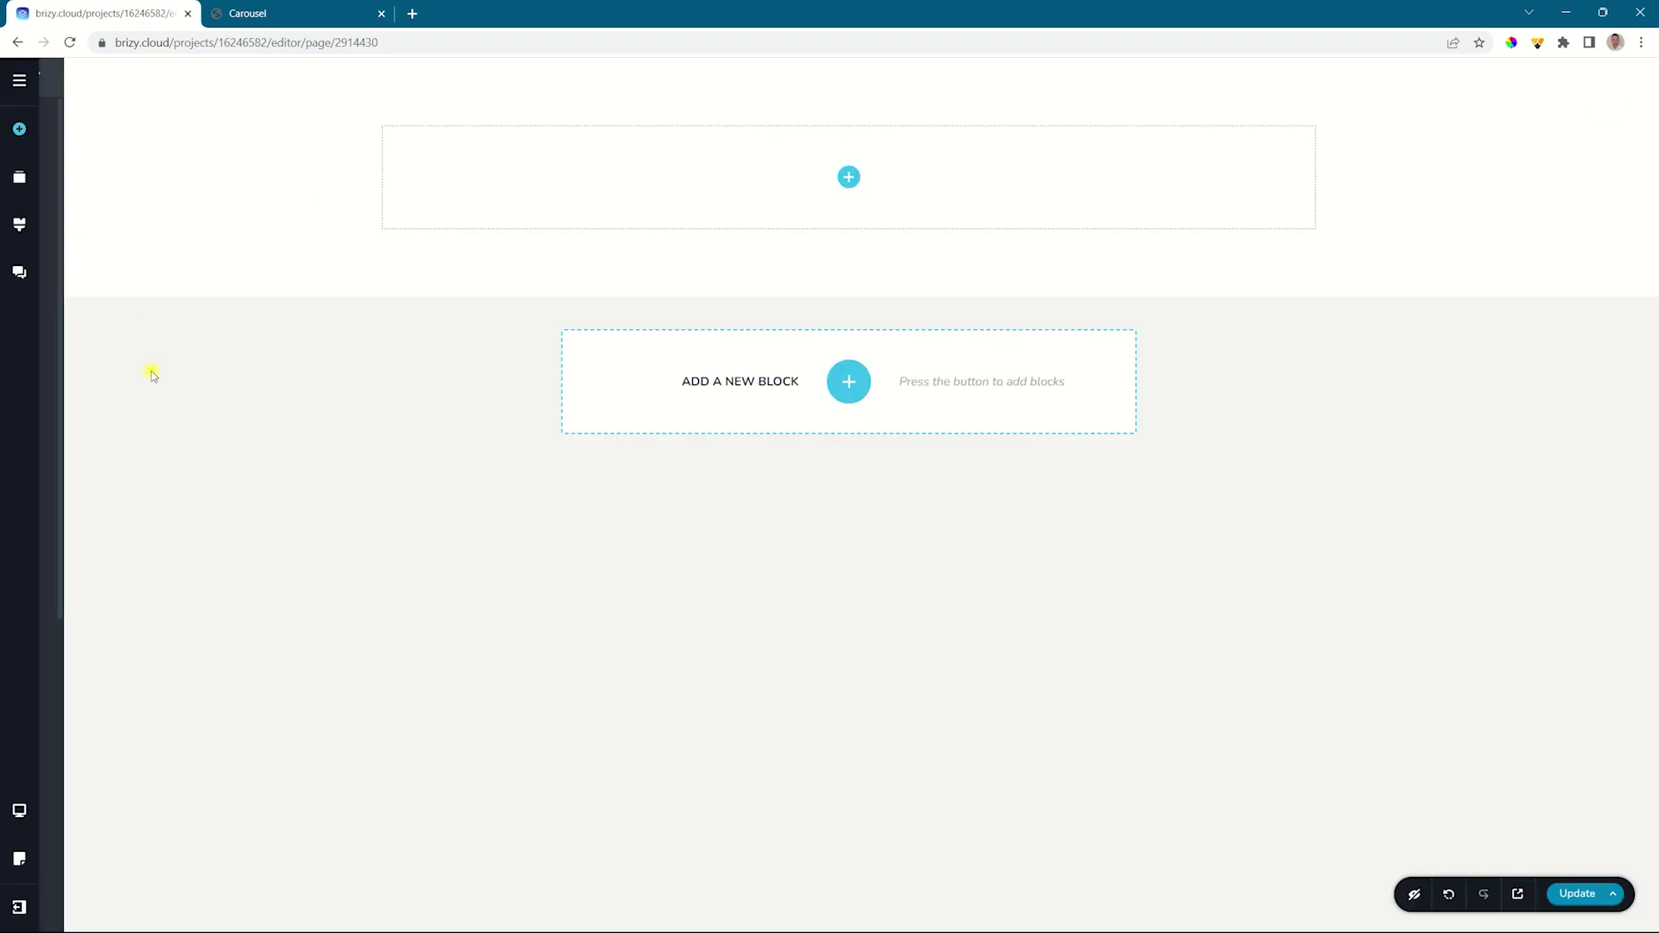
pyautogui.moveTo(128, 558); pyautogui.dragTo(854, 180)
pyautogui.click(1325, 134)
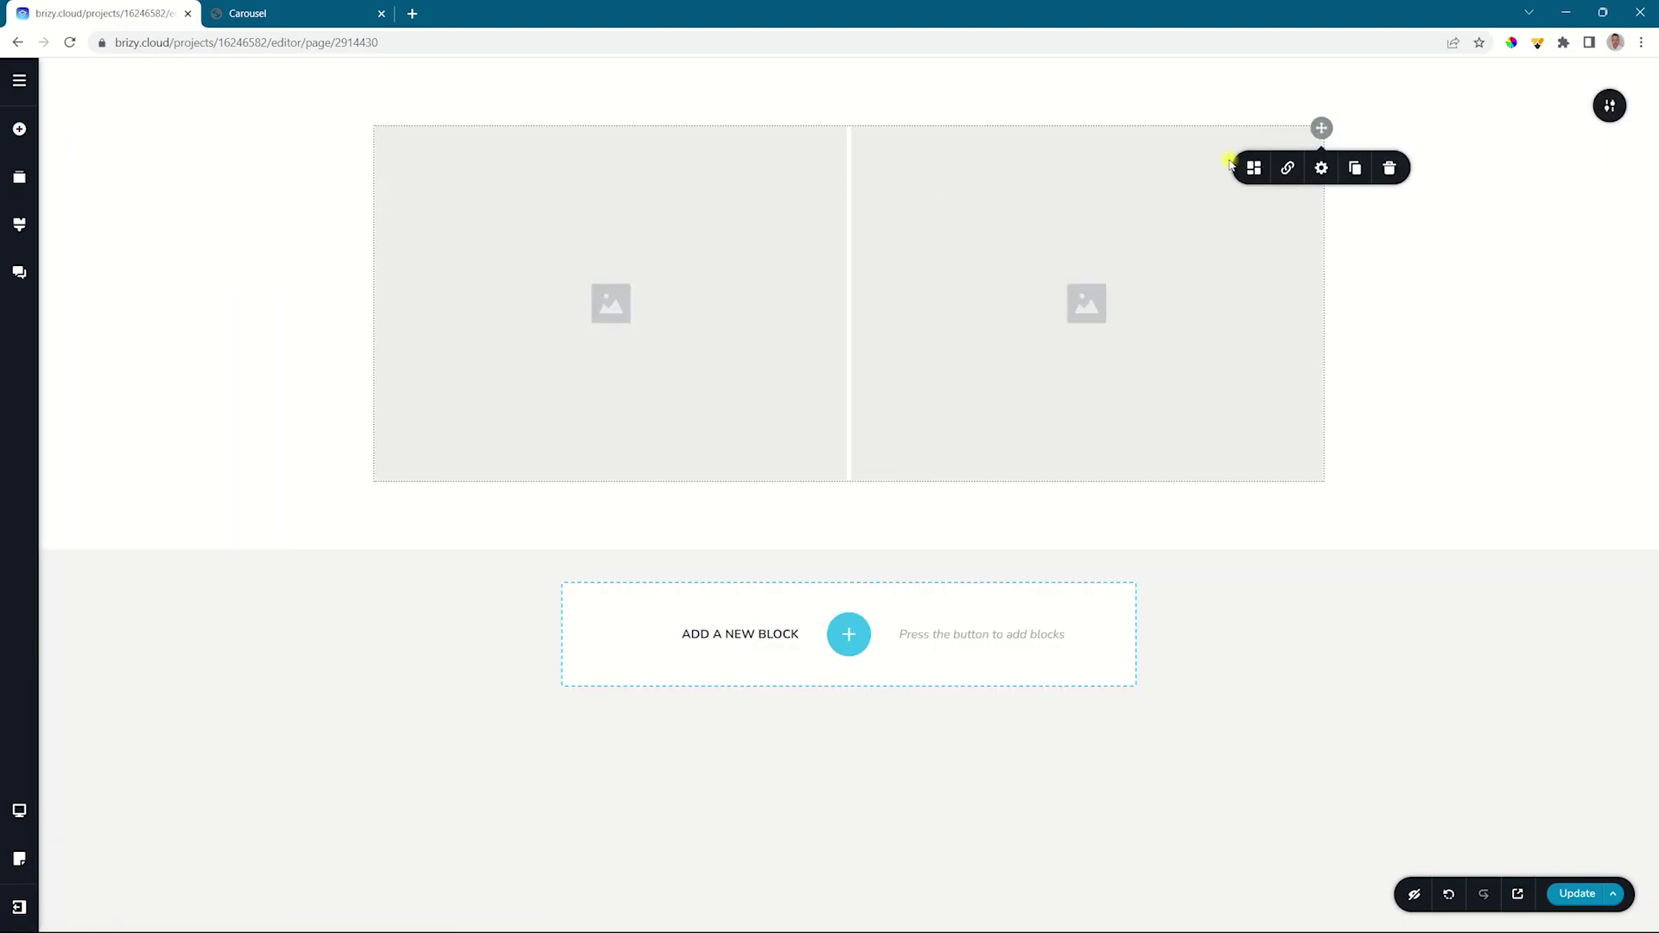
pyautogui.click(1253, 168)
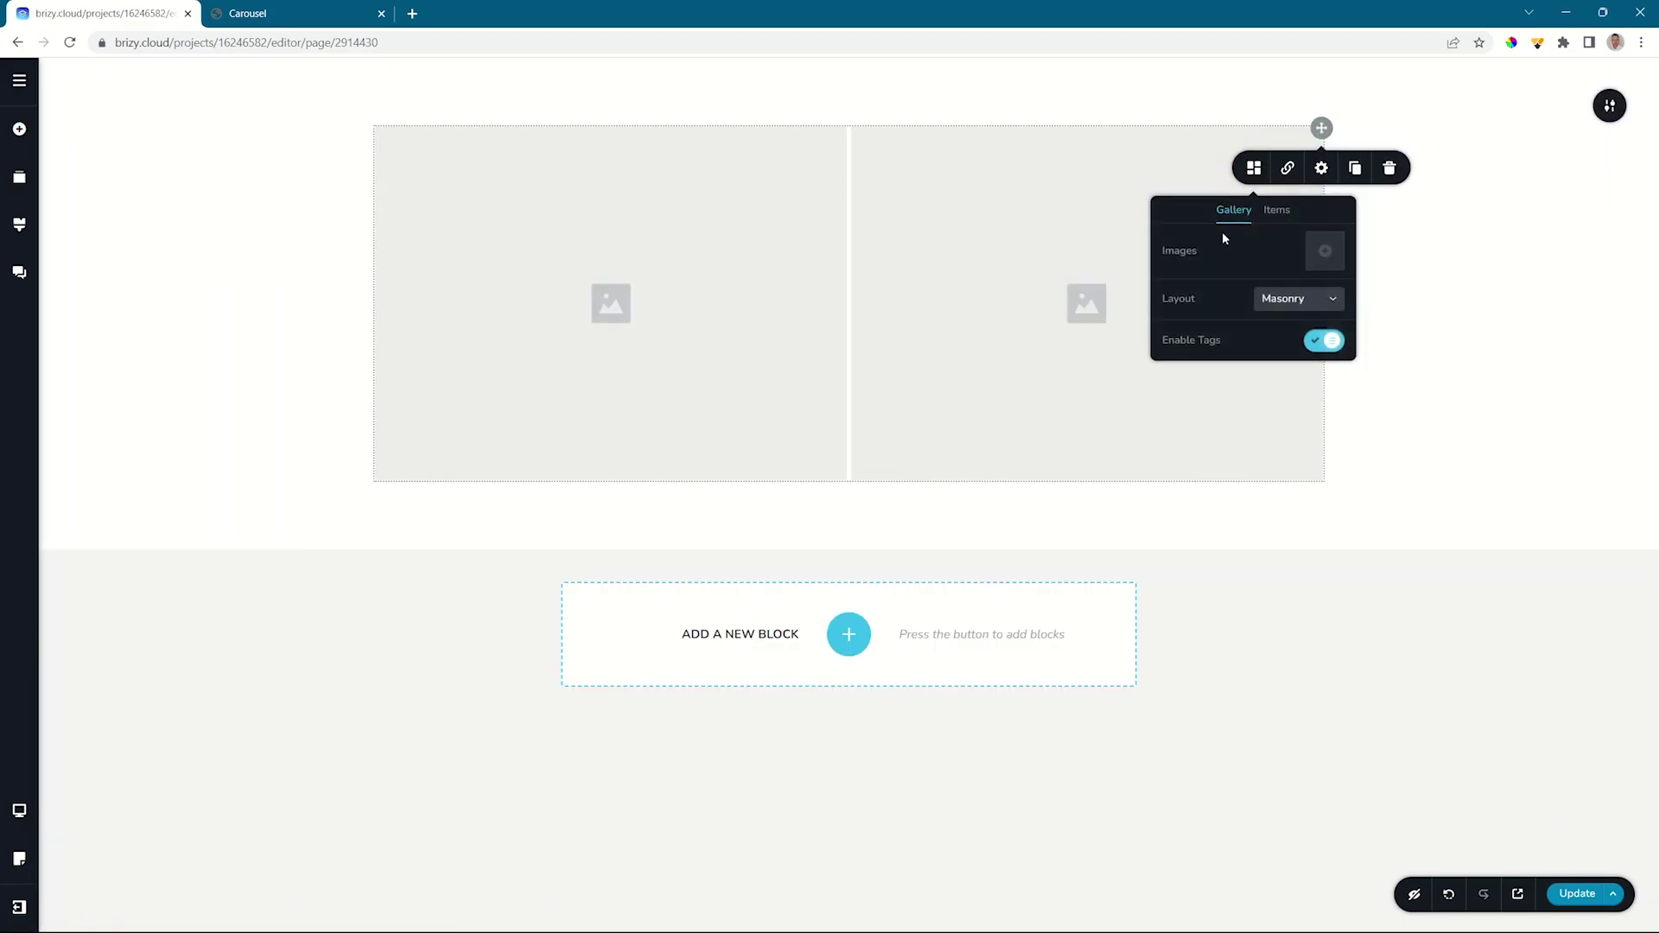
# Step: Upload the eight fashion photos from the computer into the gallery
pyautogui.click(1325, 253)
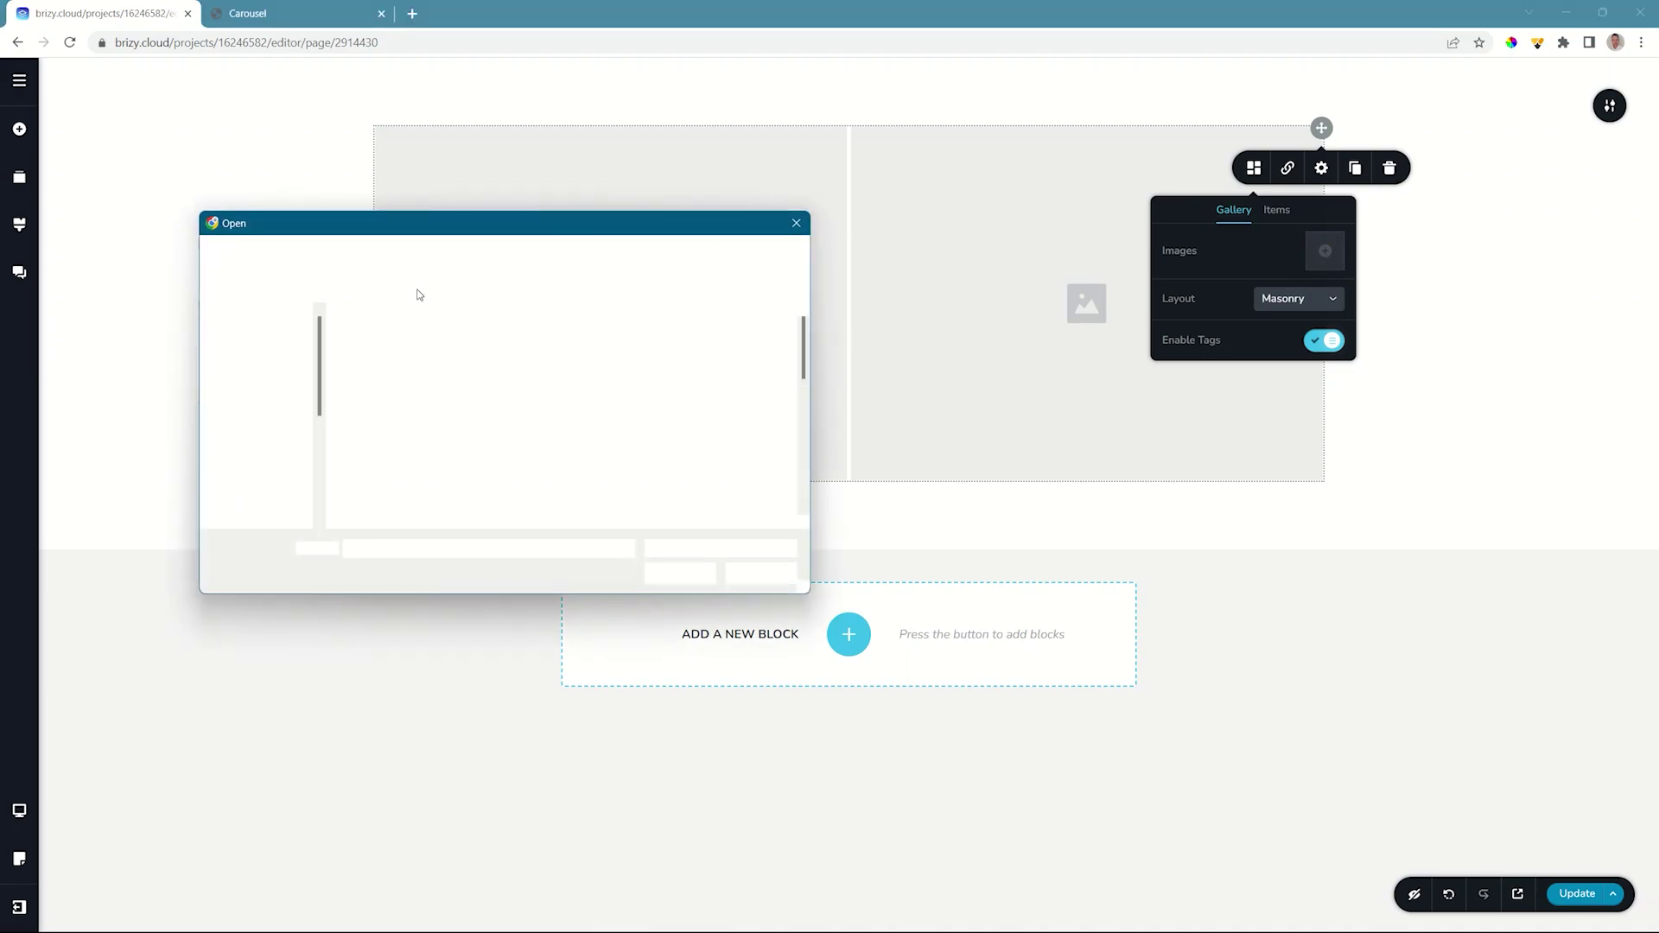
pyautogui.scroll(-1, 519, 437)
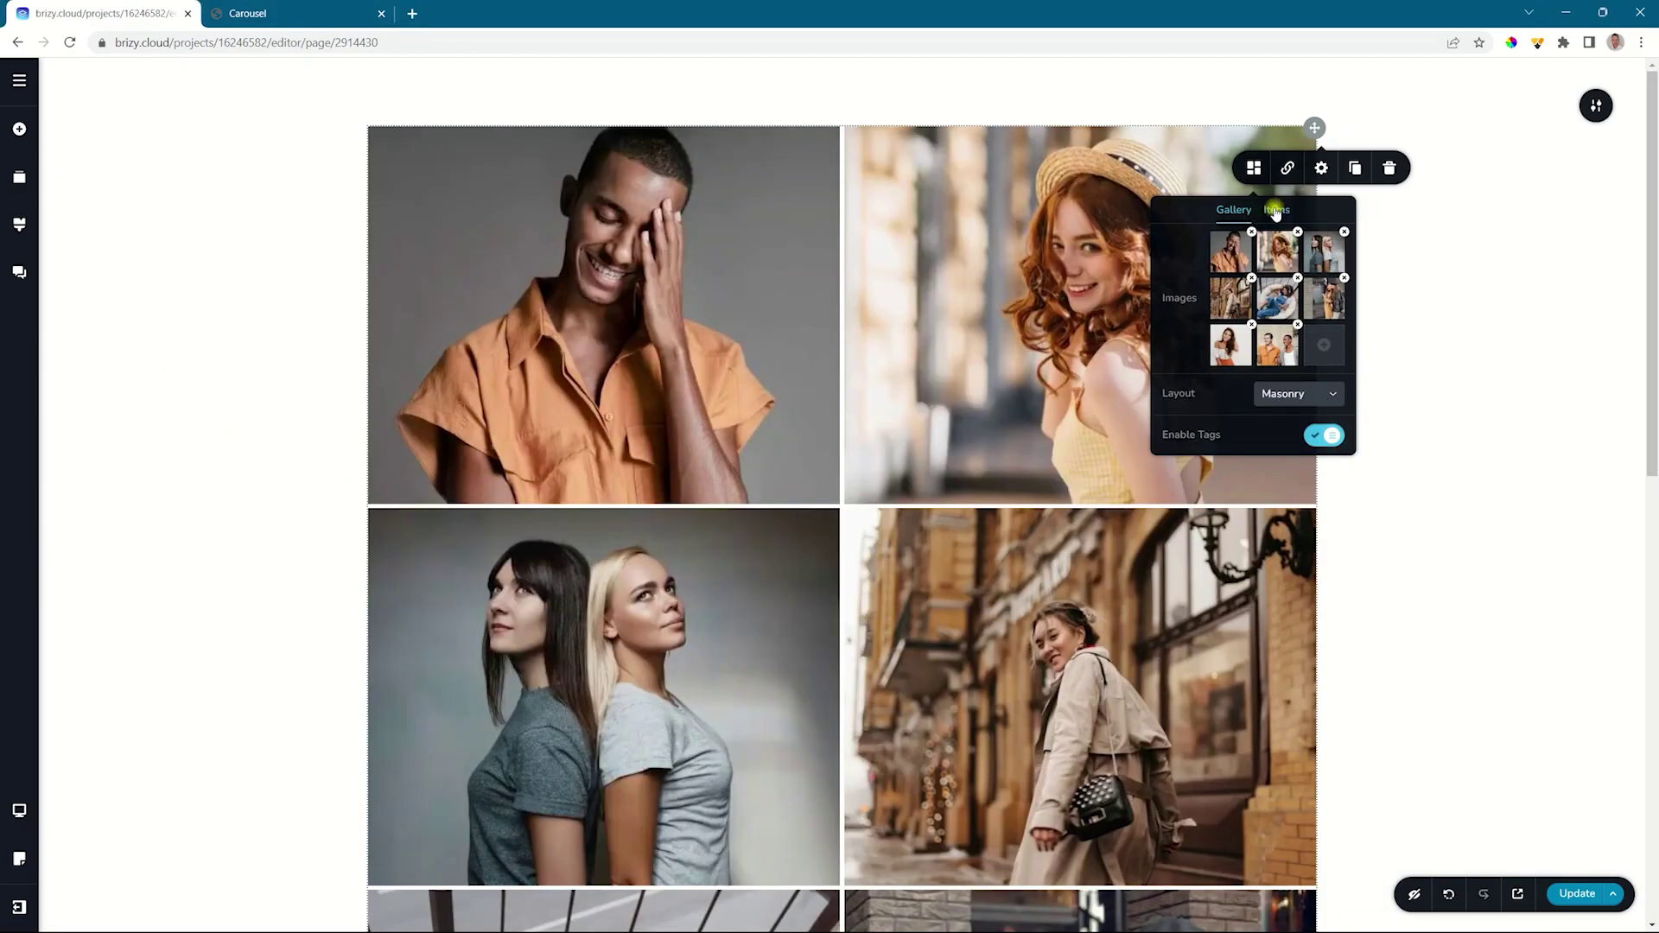
pyautogui.click(1277, 210)
# Step: Set the gallery to 4 columns and switch its section width from Boxed to Full
pyautogui.moveTo(1240, 243); pyautogui.dragTo(1222, 286)
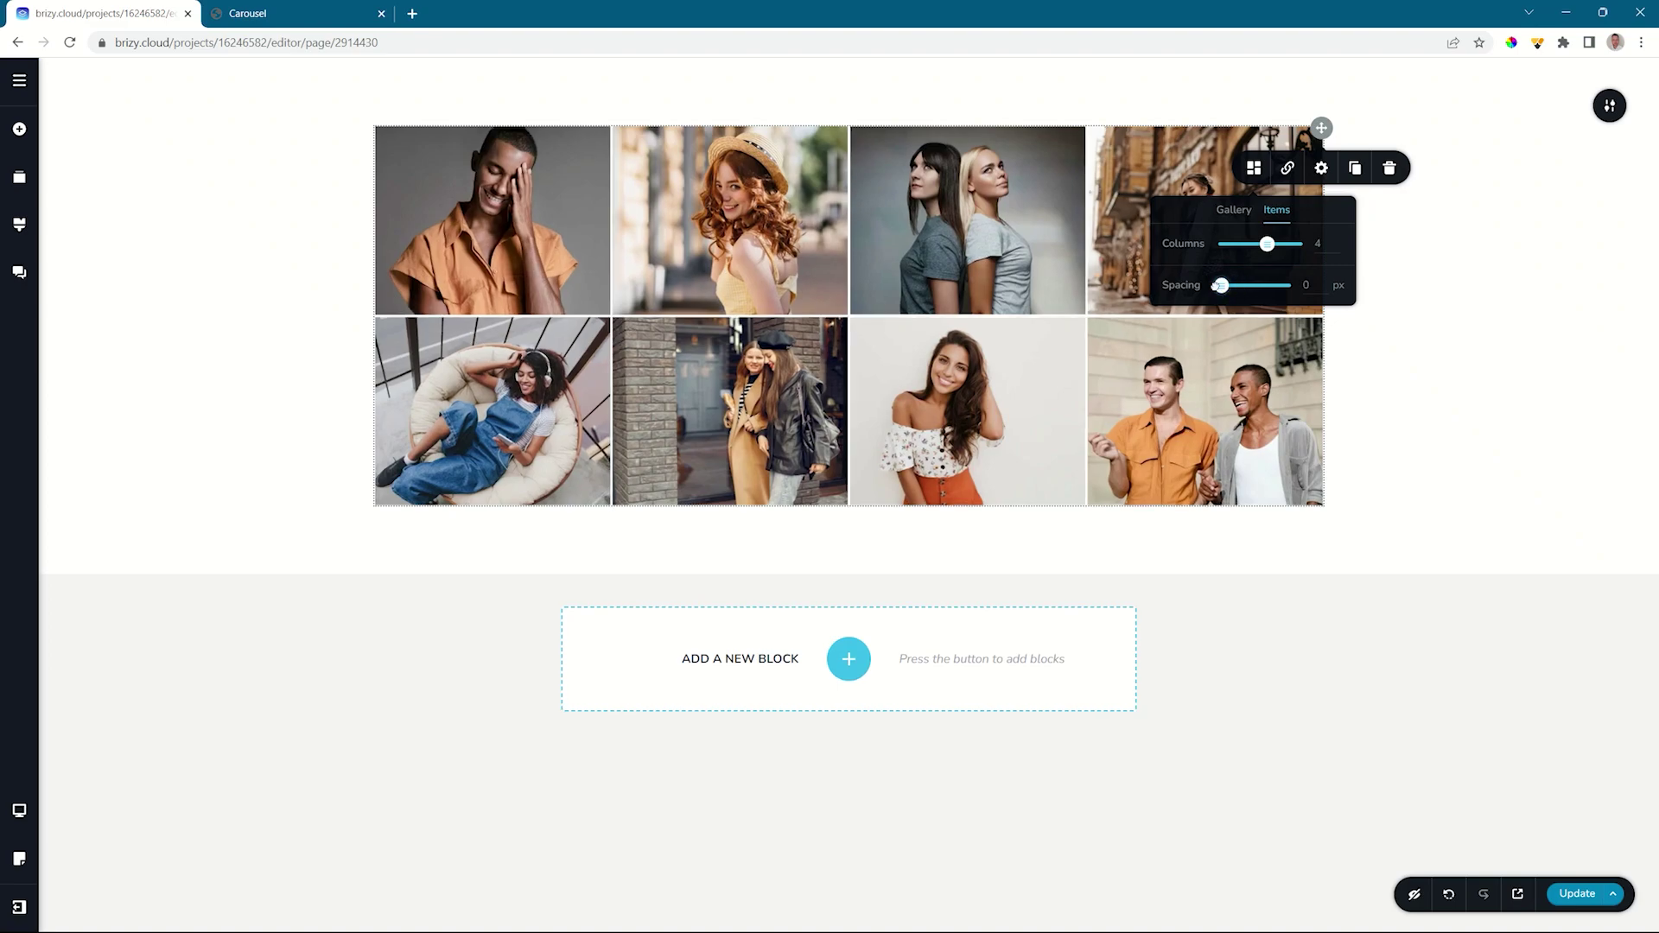
pyautogui.click(1614, 114)
pyautogui.click(1536, 105)
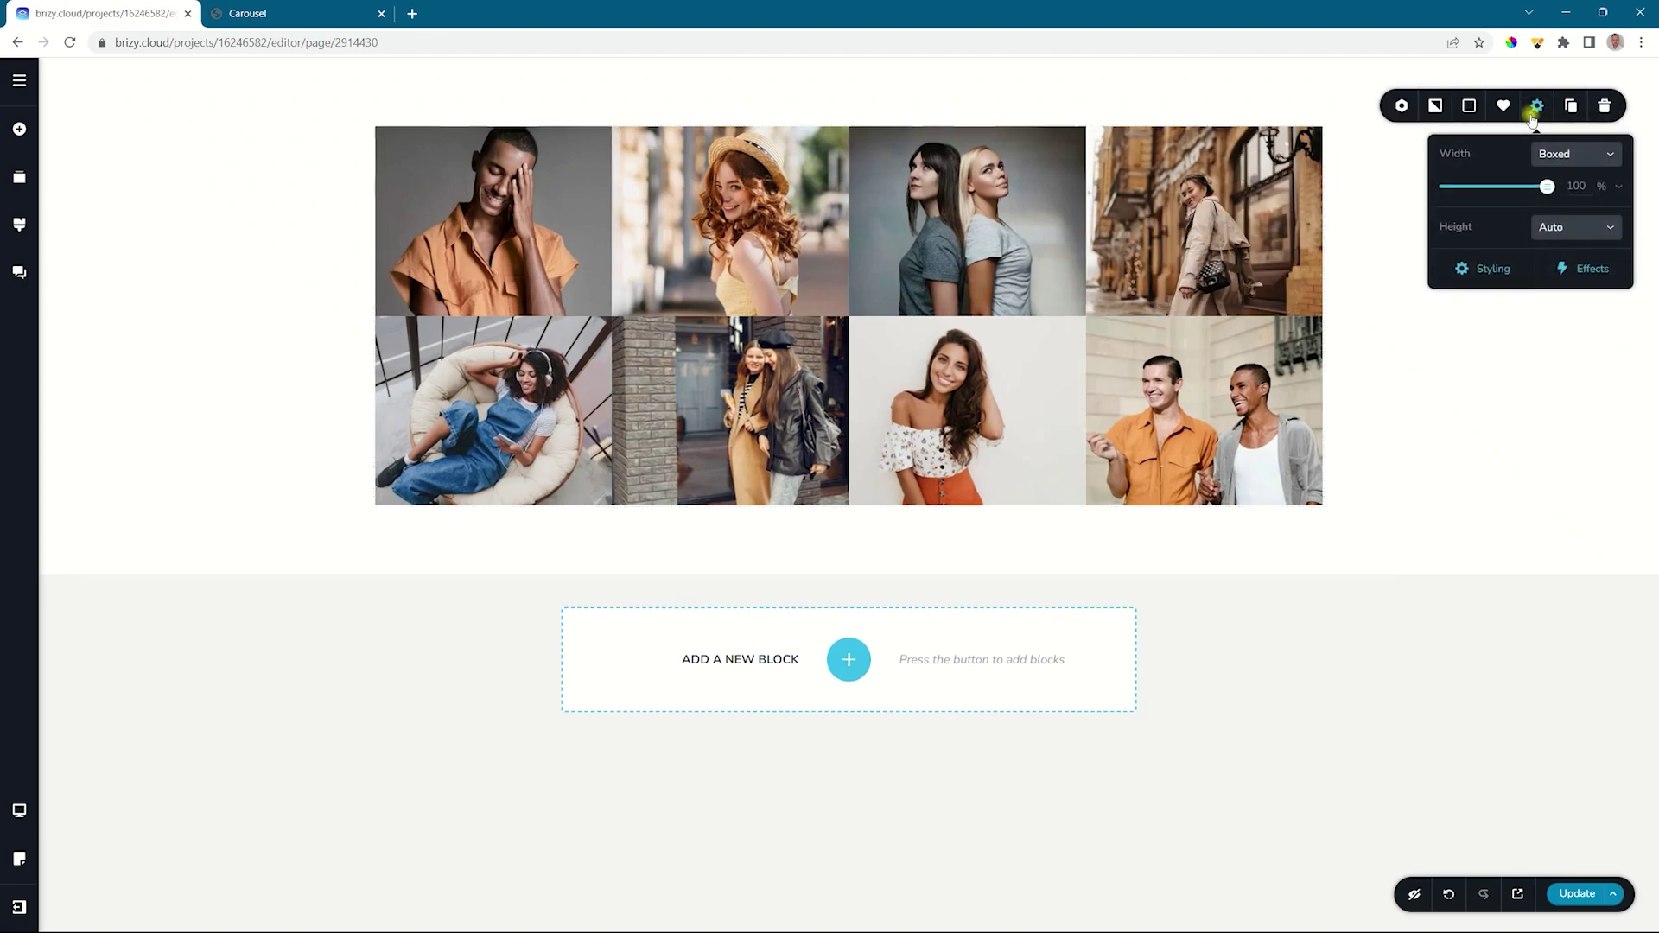
pyautogui.click(1554, 167)
pyautogui.click(1548, 210)
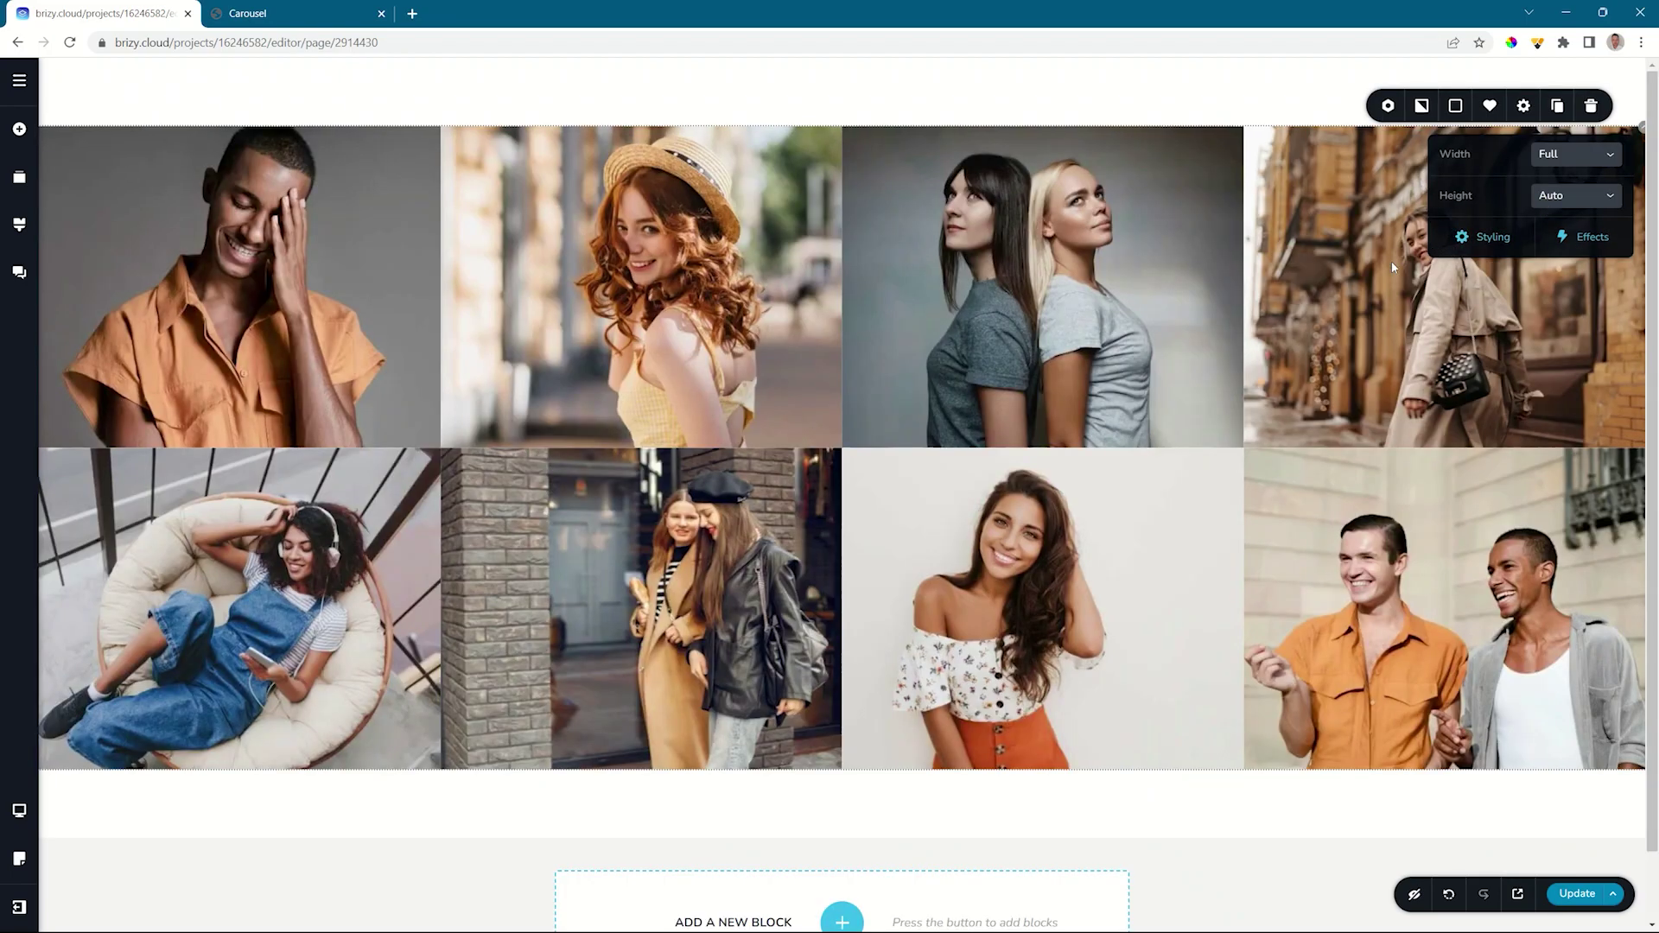
pyautogui.click(1515, 168)
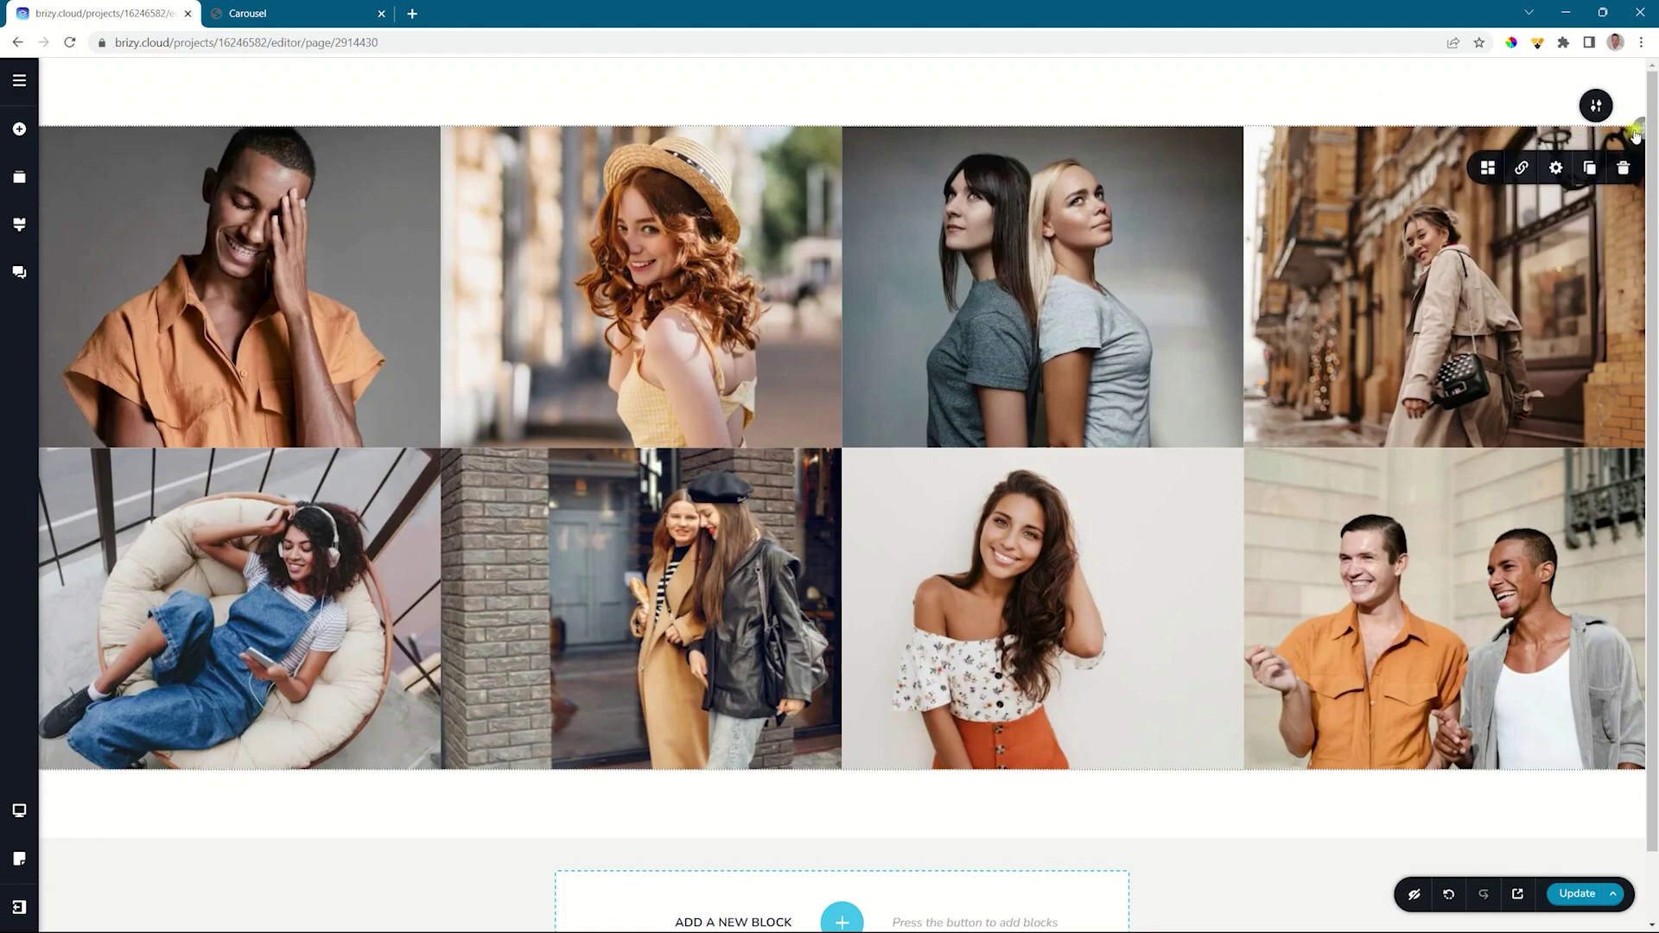
# Step: Bring up the gallery's Layout options, showing Grid, Justified, Masonry and Big Image with Masonry active
pyautogui.click(1489, 168)
pyautogui.click(1538, 395)
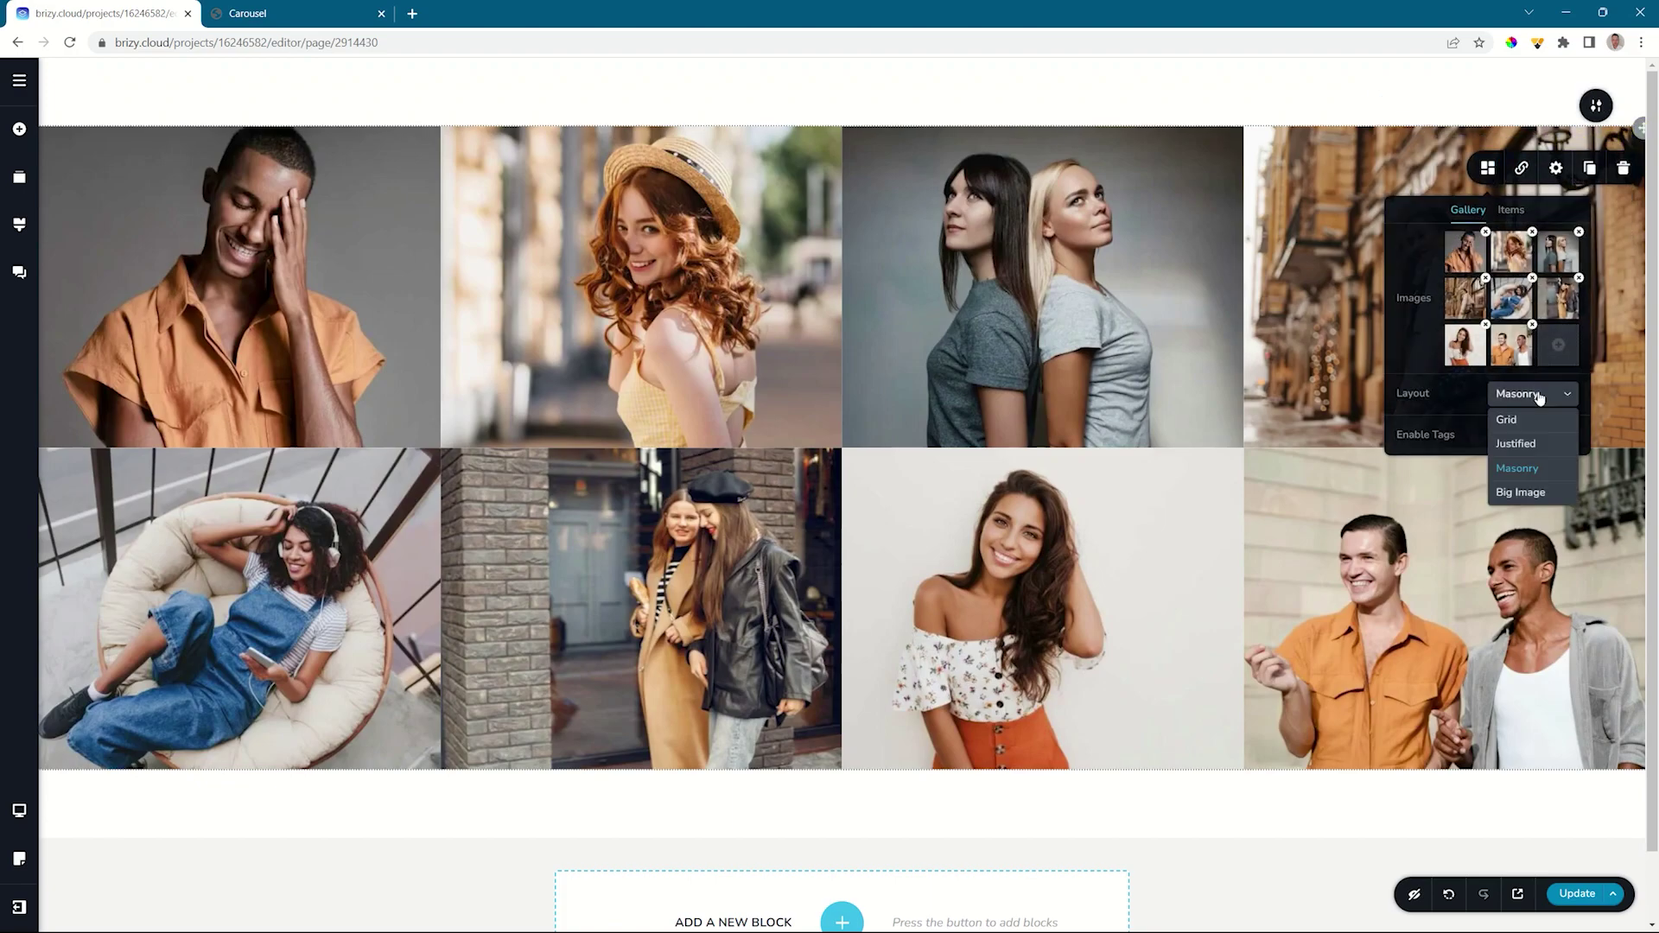